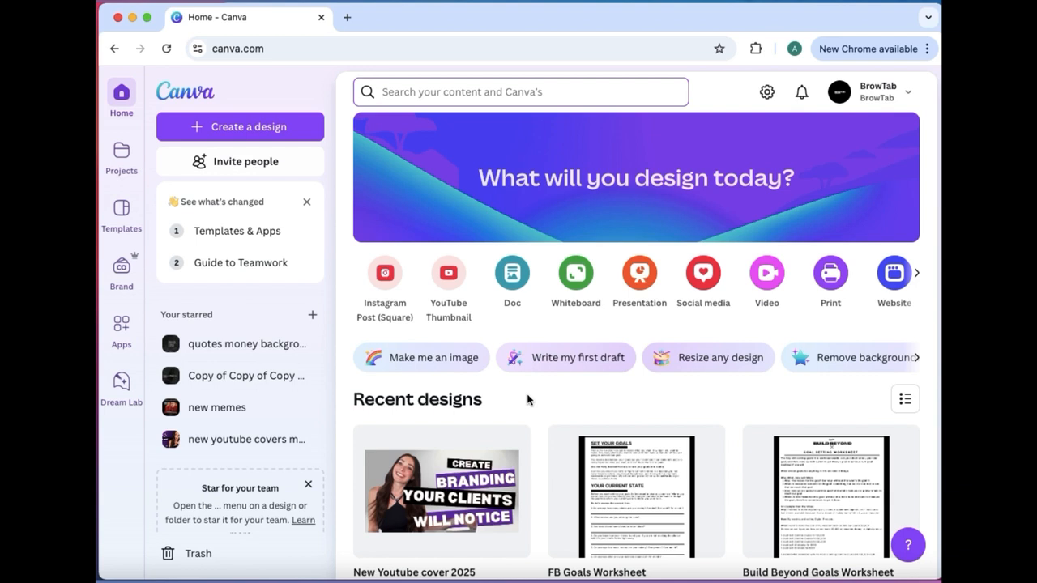
- Create a square Instagram post and apply the "Solo Trip" incoming-call phone template to the page
click(384, 276)
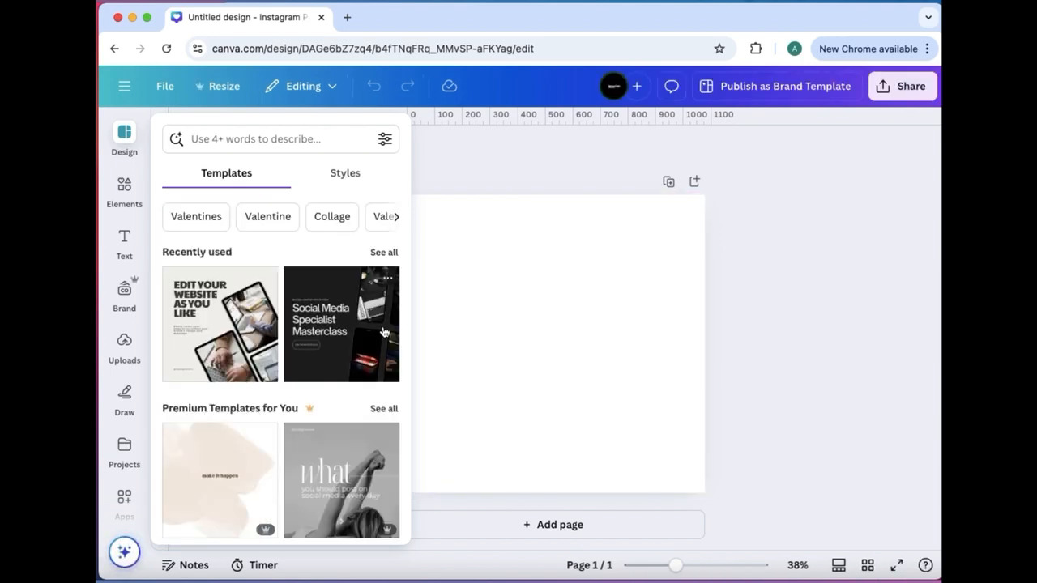
scroll(369, 362, down, 5)
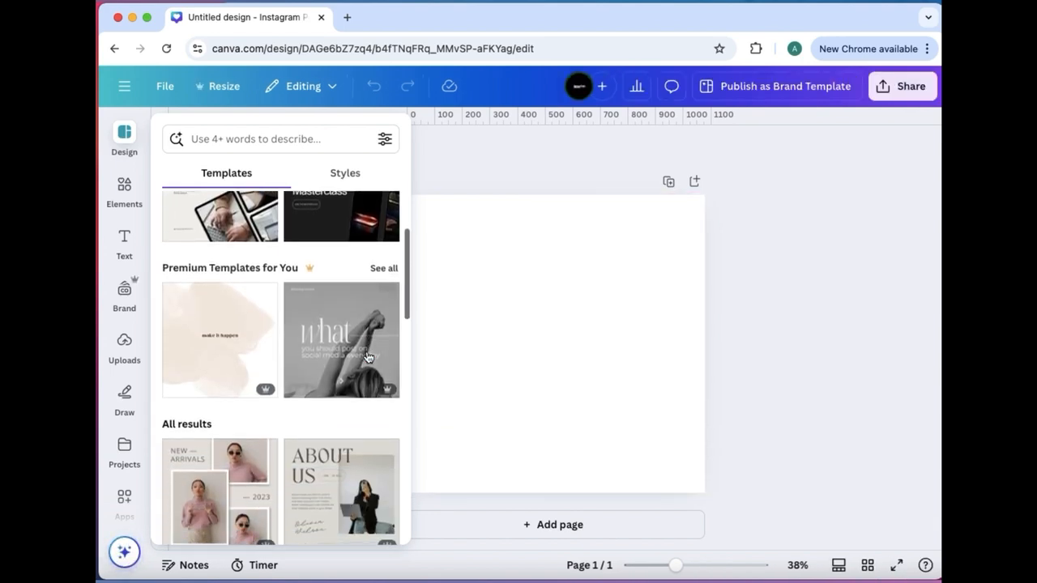
scroll(368, 356, down, 10)
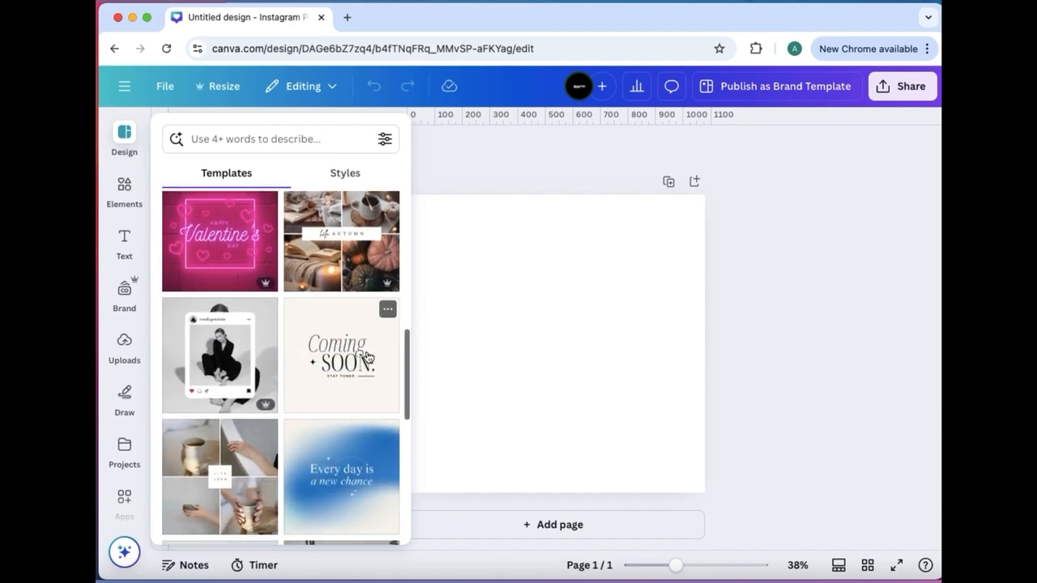
scroll(373, 356, down, 5)
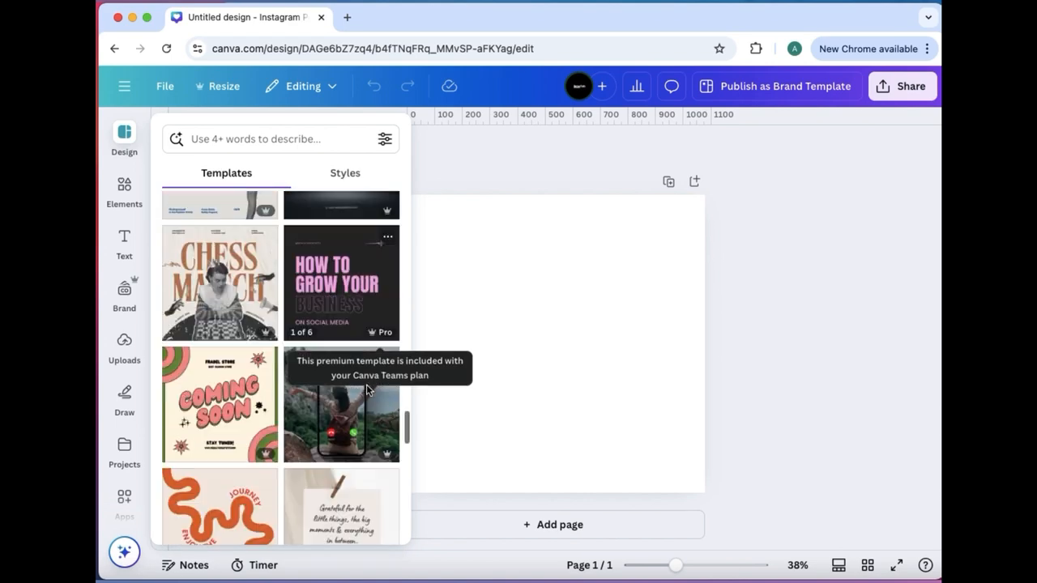
click(384, 356)
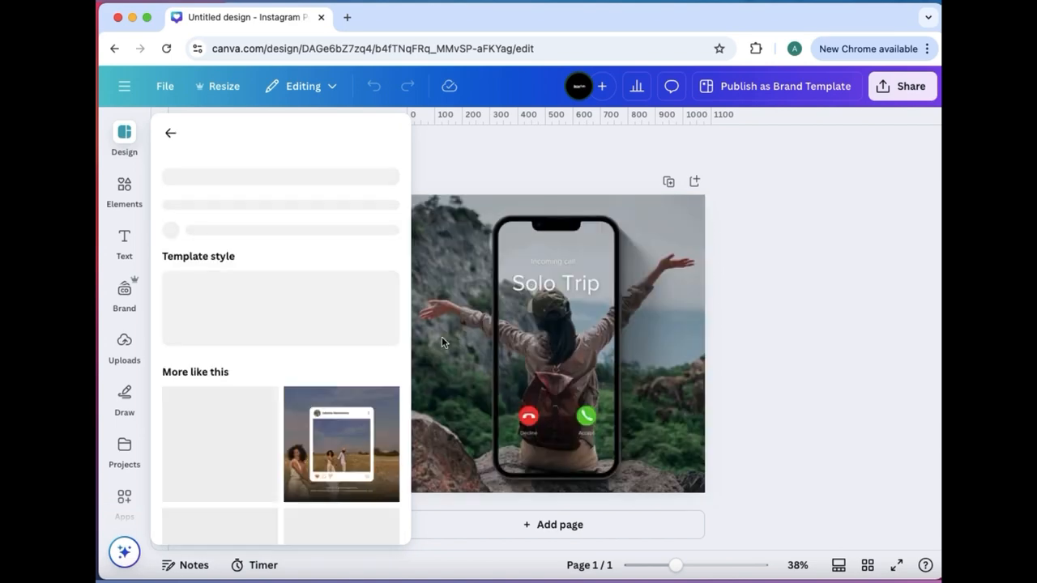
click(673, 354)
click(760, 355)
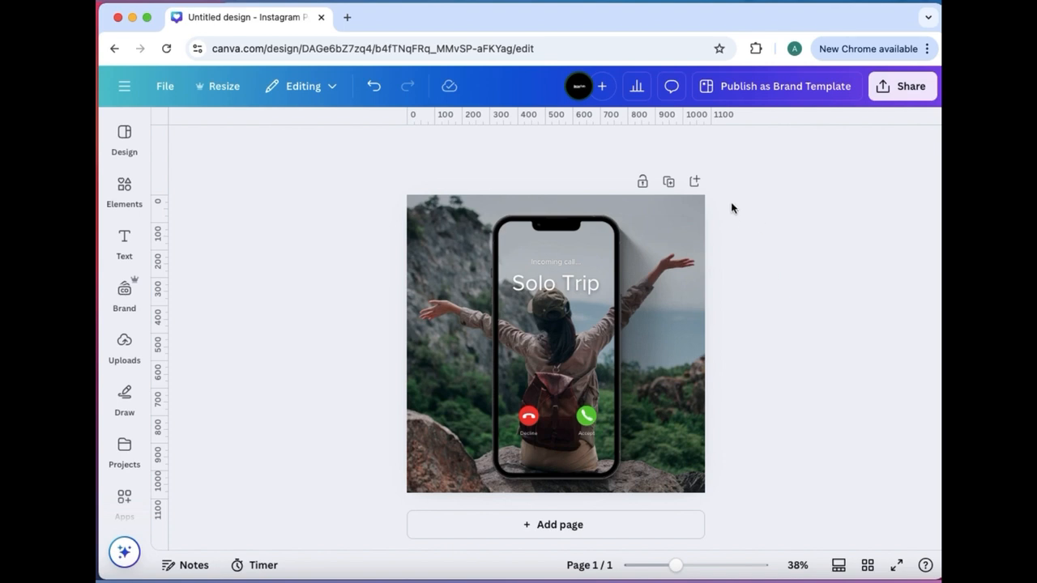
- Examine the layer order of the template's elements, comparing the list of all layers with the overlapping ones
click(438, 219)
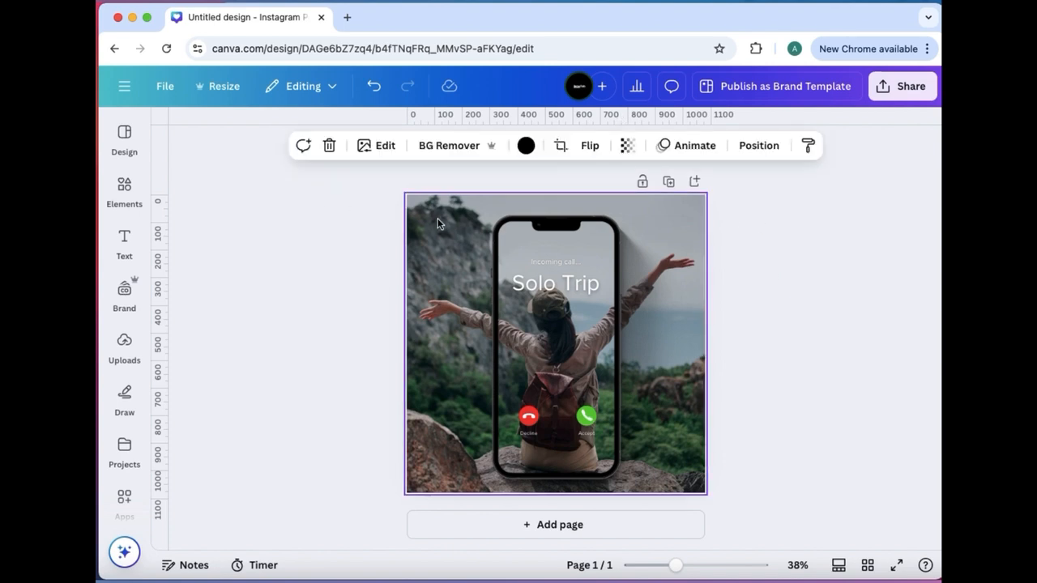
click(769, 152)
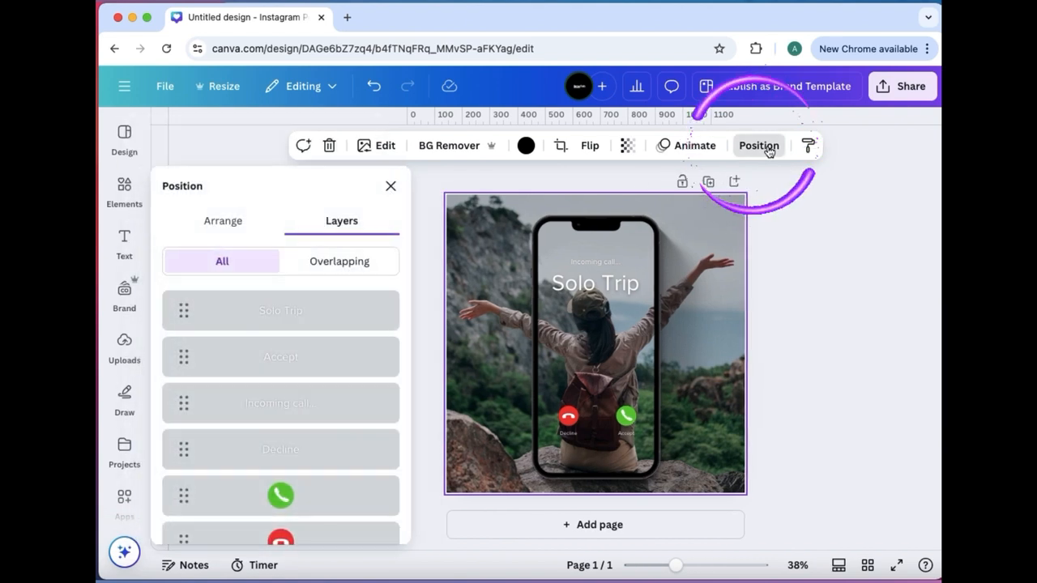
scroll(336, 317, down, 2)
scroll(335, 317, down, 2)
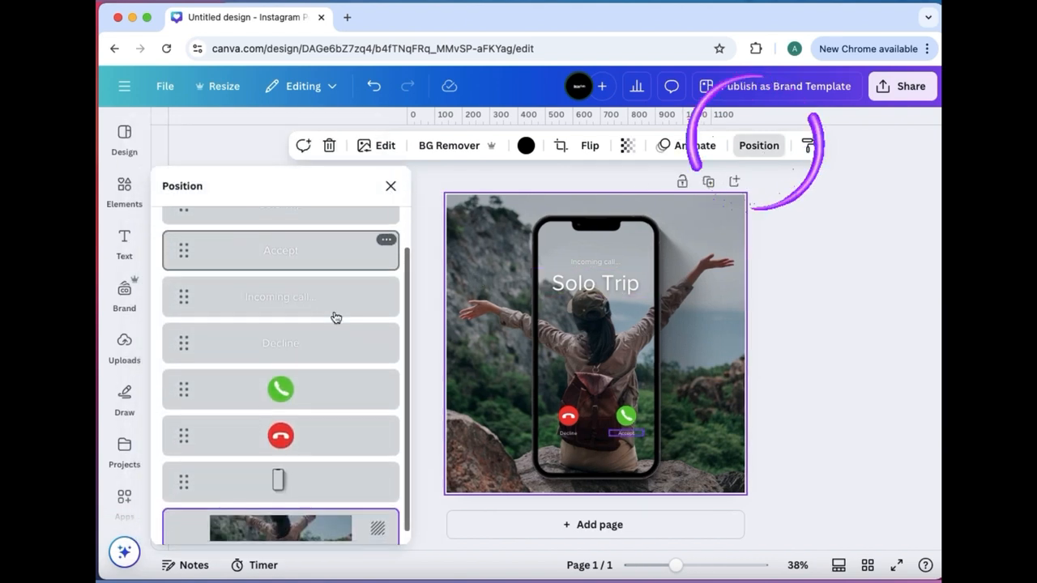
scroll(336, 322, up, 4)
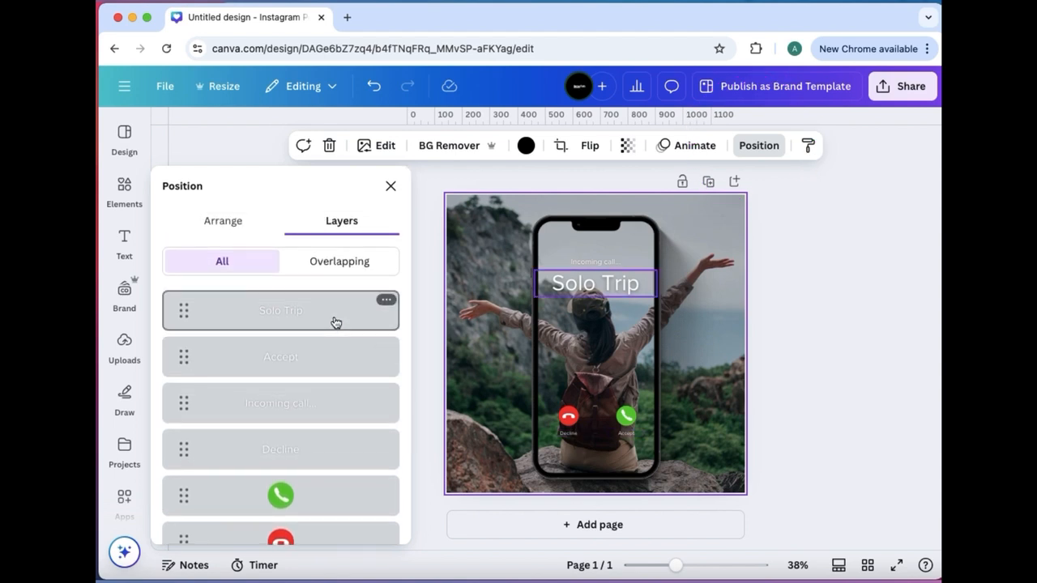
scroll(336, 322, down, 4)
scroll(335, 322, up, 4)
click(346, 271)
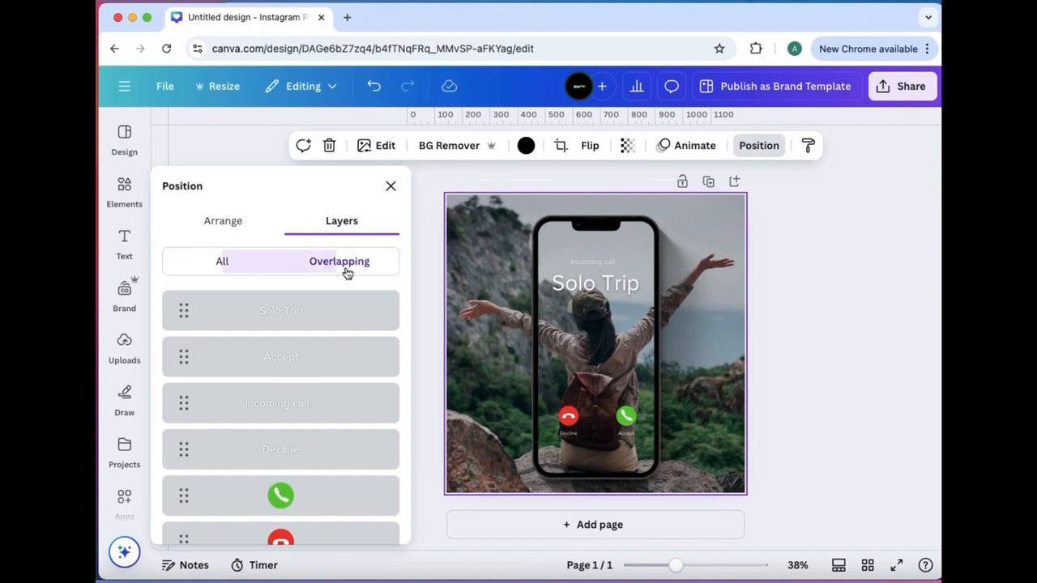
scroll(324, 400, down, 4)
scroll(325, 397, up, 4)
click(250, 267)
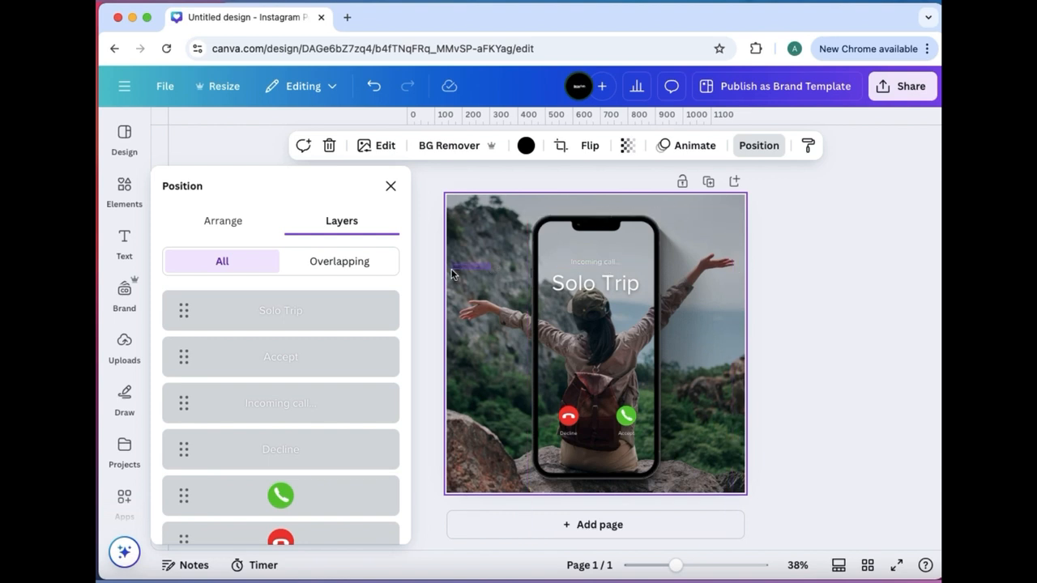
click(391, 187)
- Undo the accidental nudge of the phone frame and delete the hiker background photo from the page
mouse_move(584, 235)
mouse_down()
mouse_move(535, 235)
mouse_move(590, 236)
mouse_up()
click(375, 90)
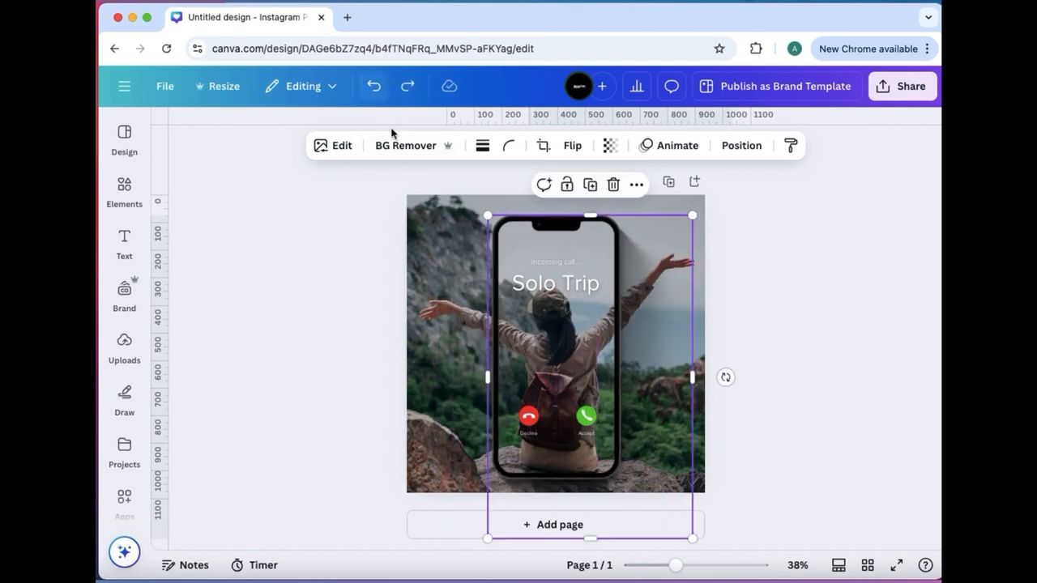
click(442, 260)
key(Delete)
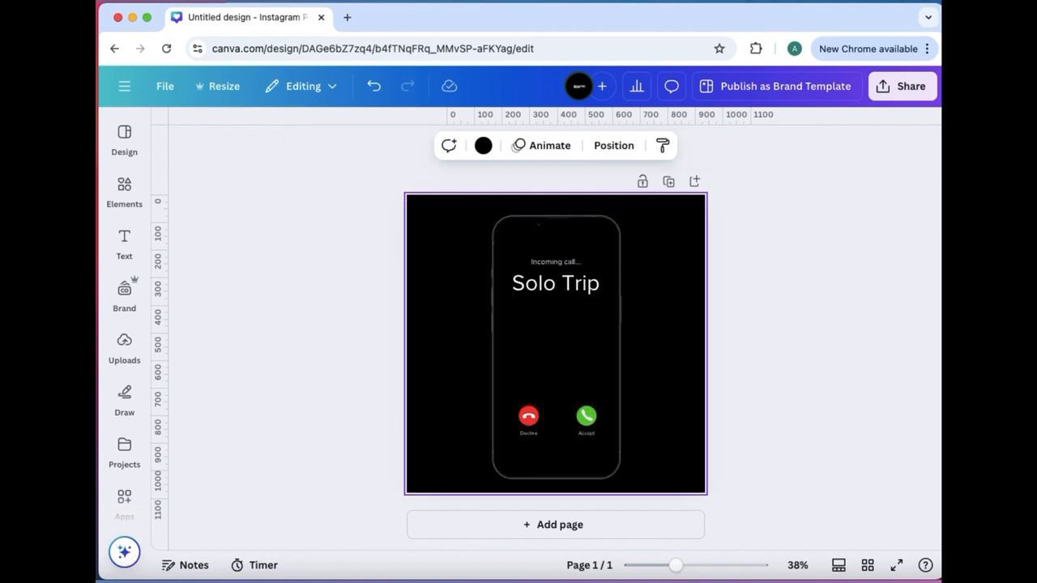
- Add the uploaded photo of the BrowTab case and microblading workbook to the page
click(124, 292)
click(124, 344)
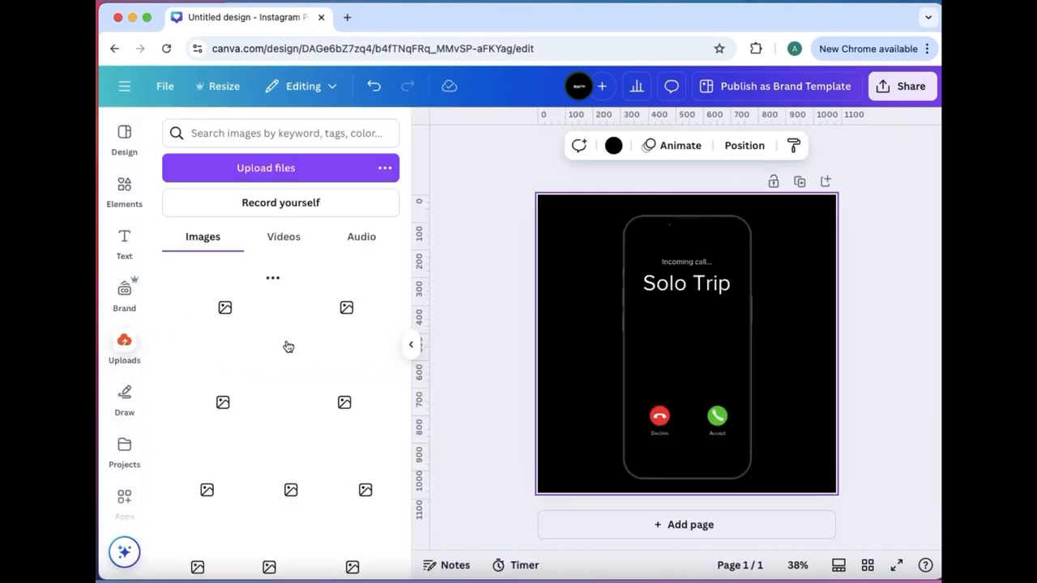
scroll(321, 371, down, 15)
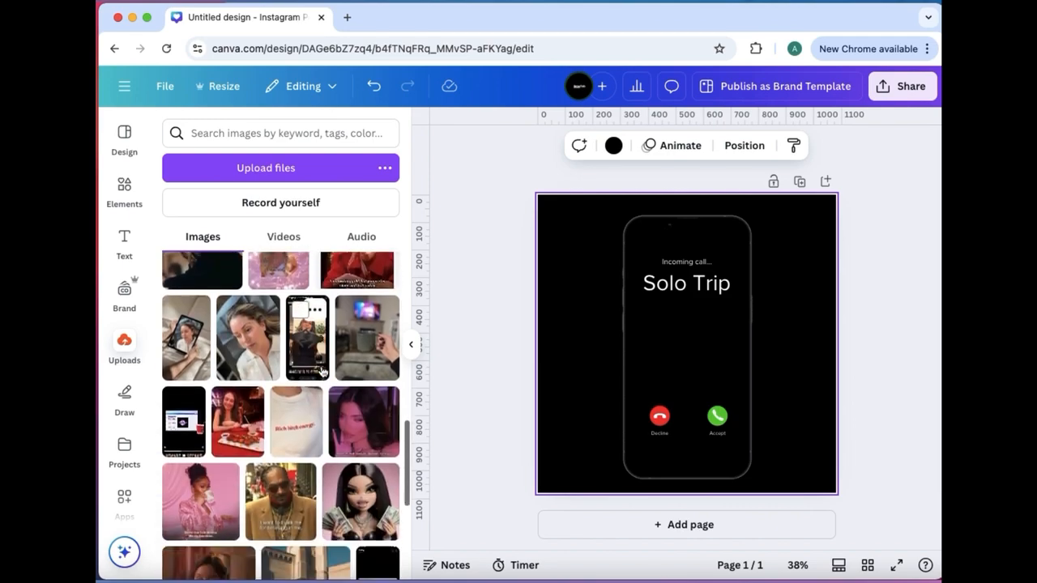
scroll(321, 371, down, 10)
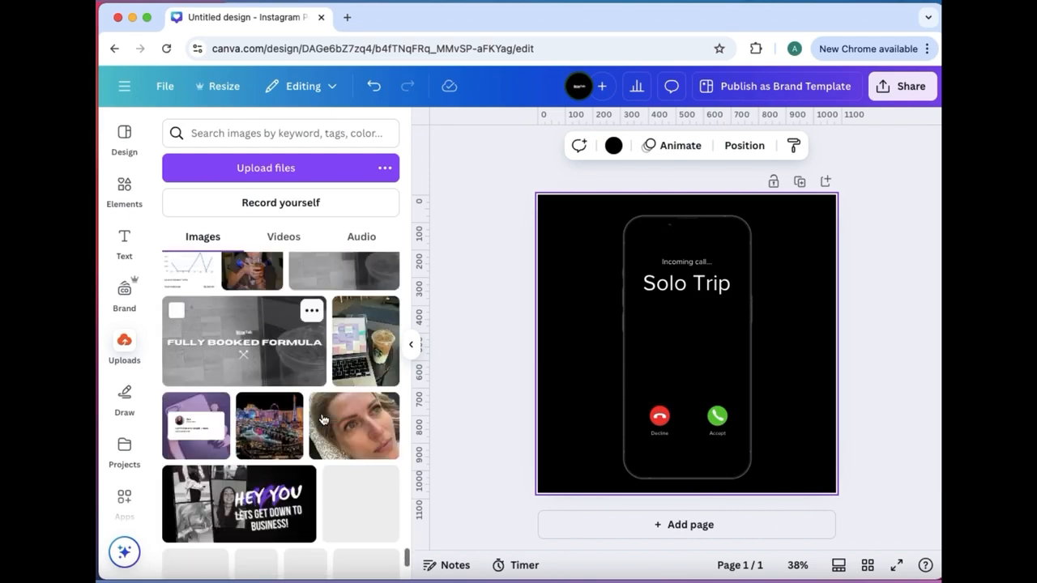
click(283, 371)
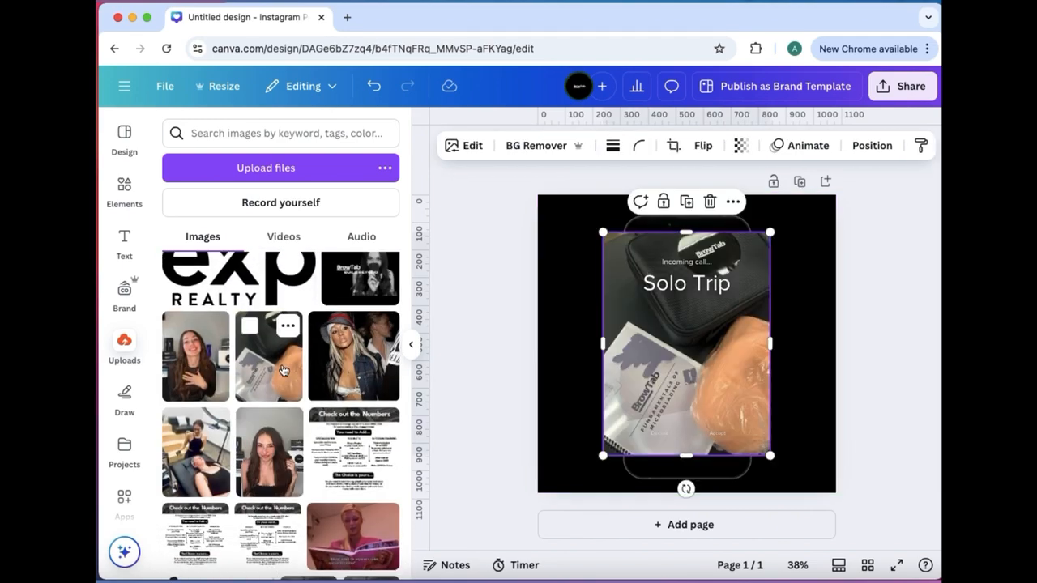
- Align the BrowTab photo with the page's upper-left corner, enlarge it to cover the whole page and shift it upward
drag(611, 281, 547, 242)
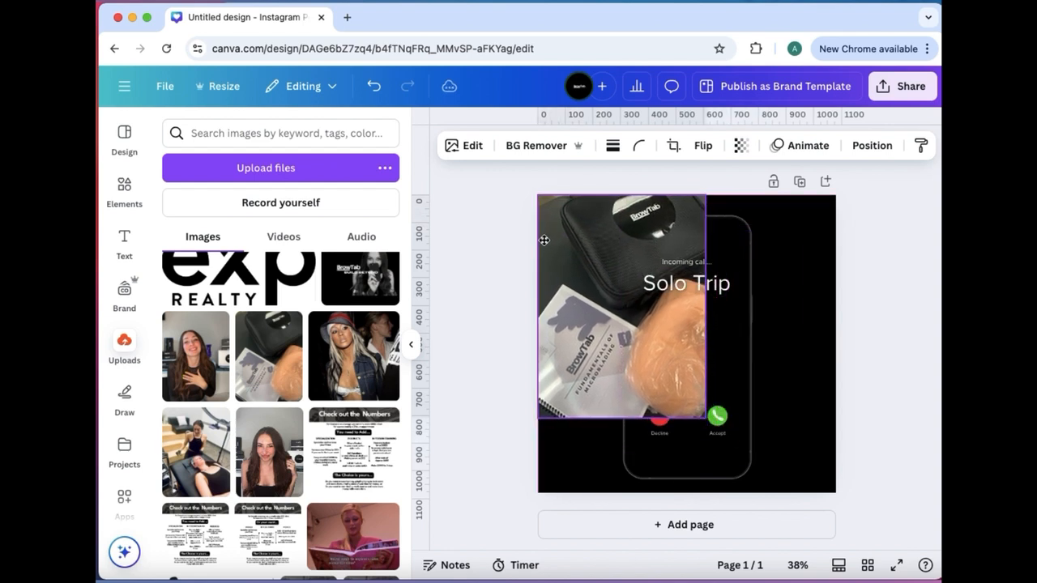
drag(705, 415, 855, 571)
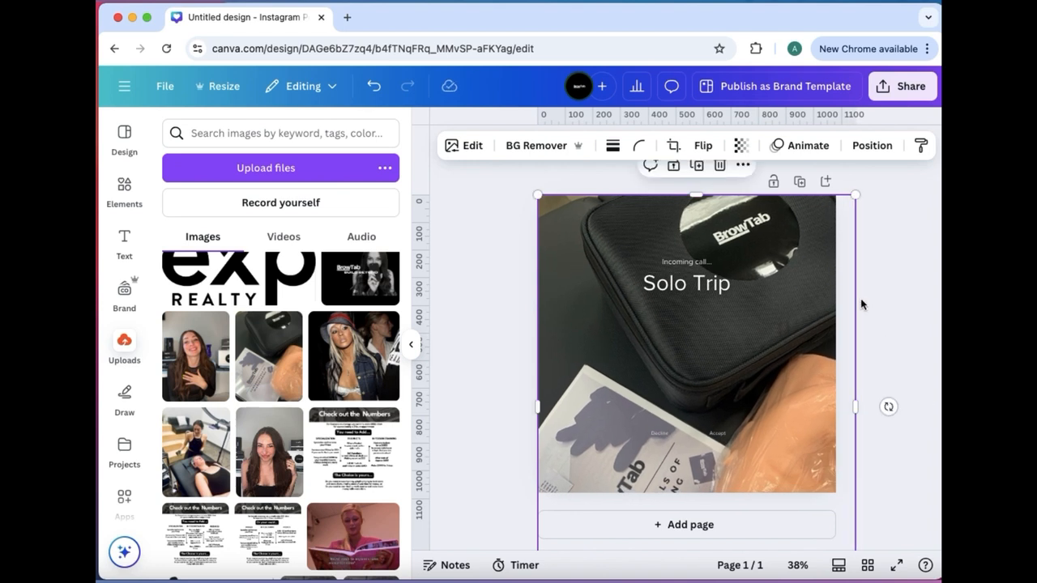
drag(815, 306, 806, 287)
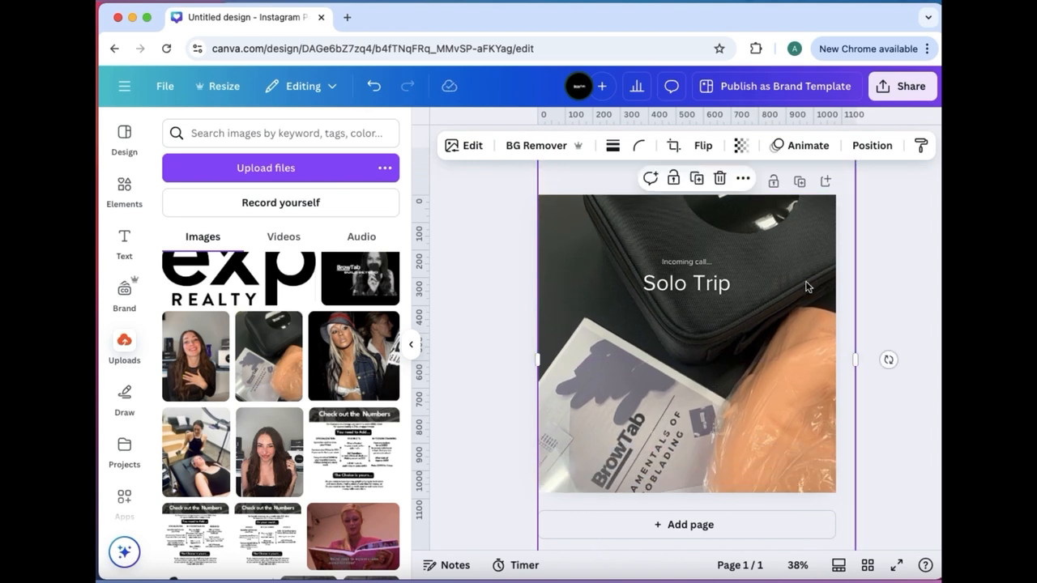
- Send the BrowTab photo one layer backward and on to the very back, behind the phone frame and call buttons
click(873, 146)
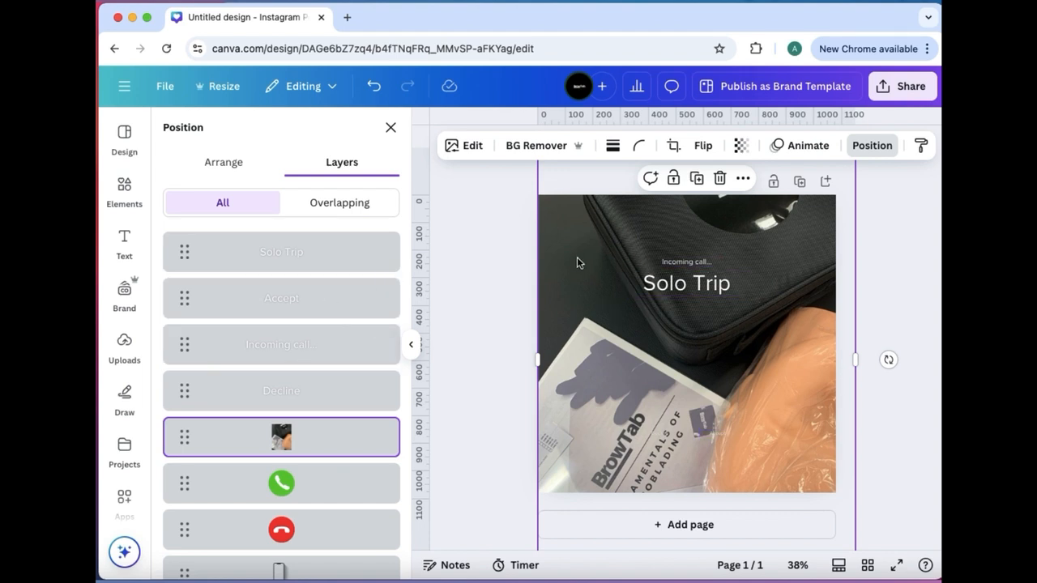
click(501, 270)
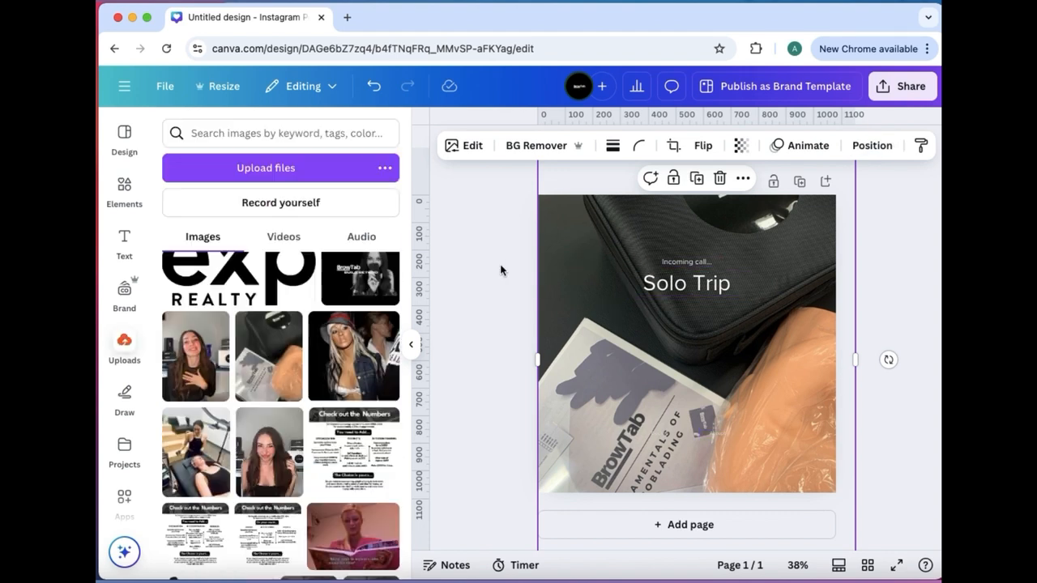
right_click(590, 285)
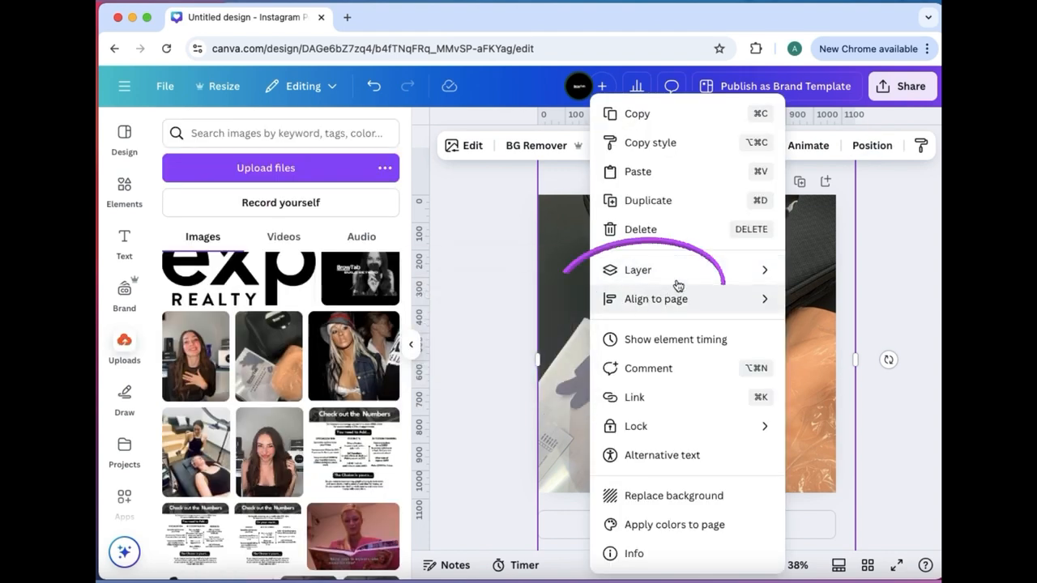
mouse_move(686, 276)
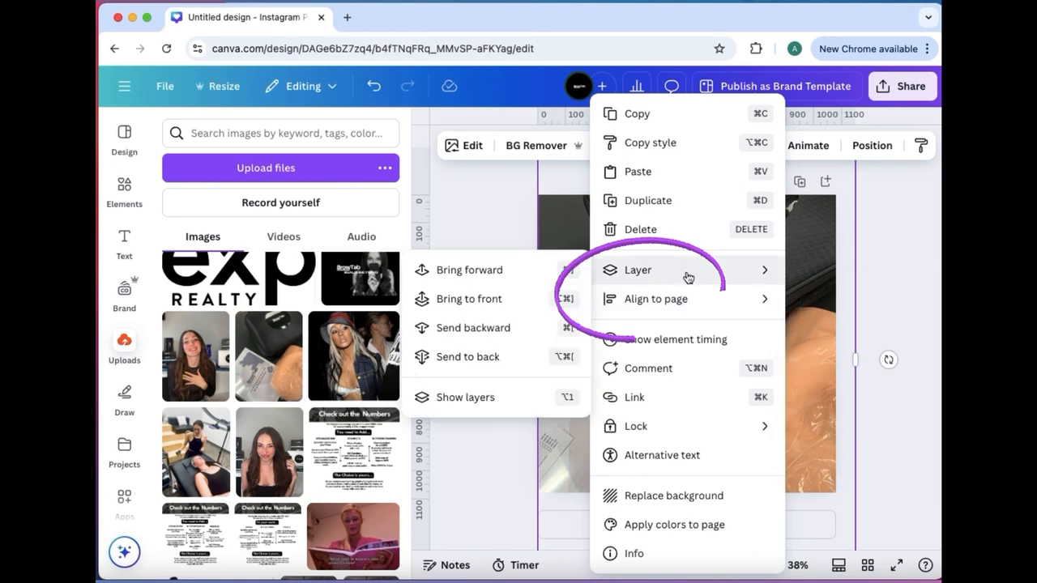
click(494, 330)
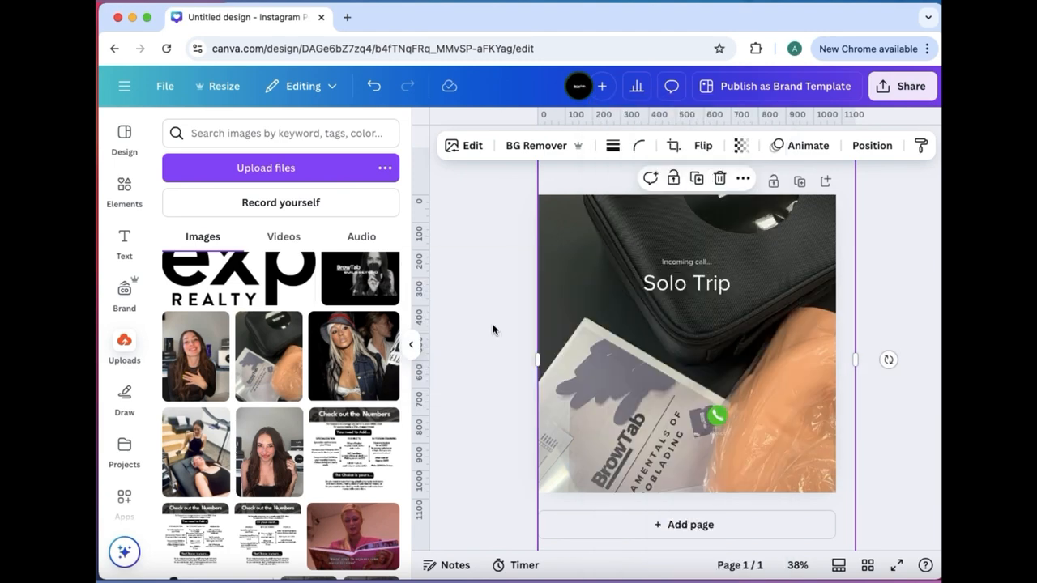
right_click(590, 279)
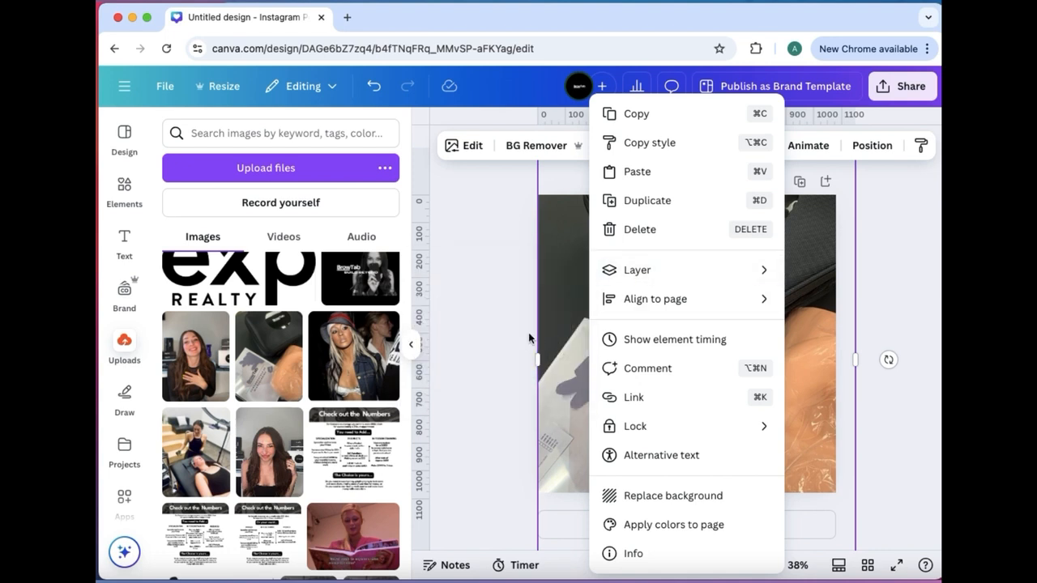
click(519, 362)
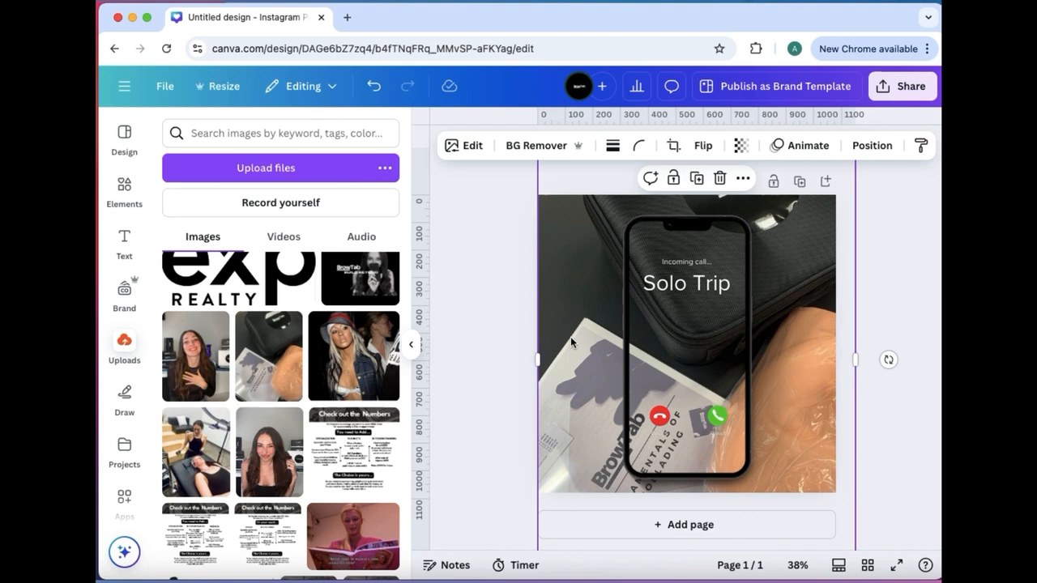
- Replace the "Solo Trip" text with "Microblading" and "Training" on two lines, reducing the font size of "Microblading" to fit the phone
click(802, 259)
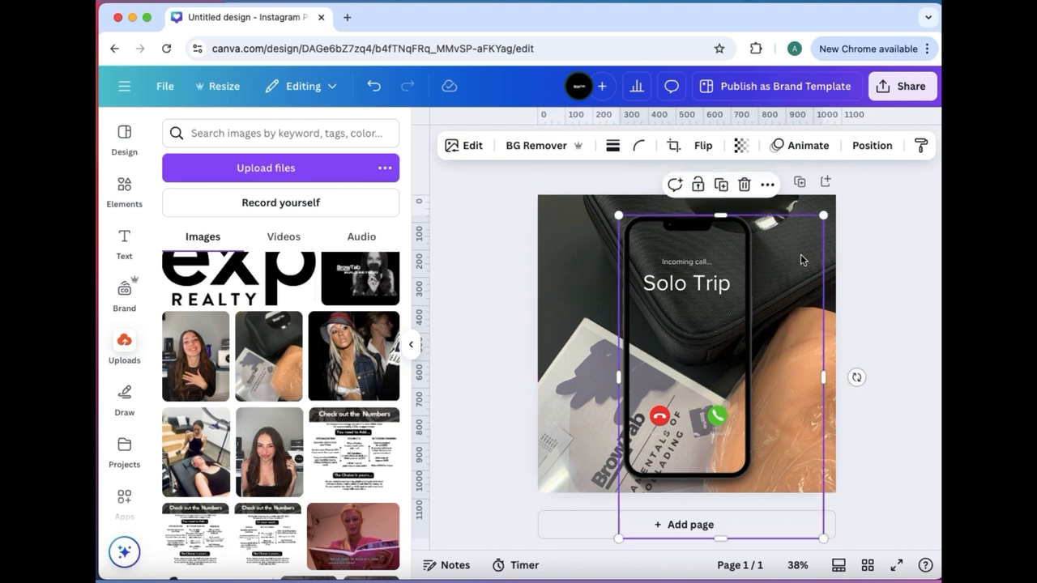
click(713, 287)
click(734, 286)
double_click(726, 285)
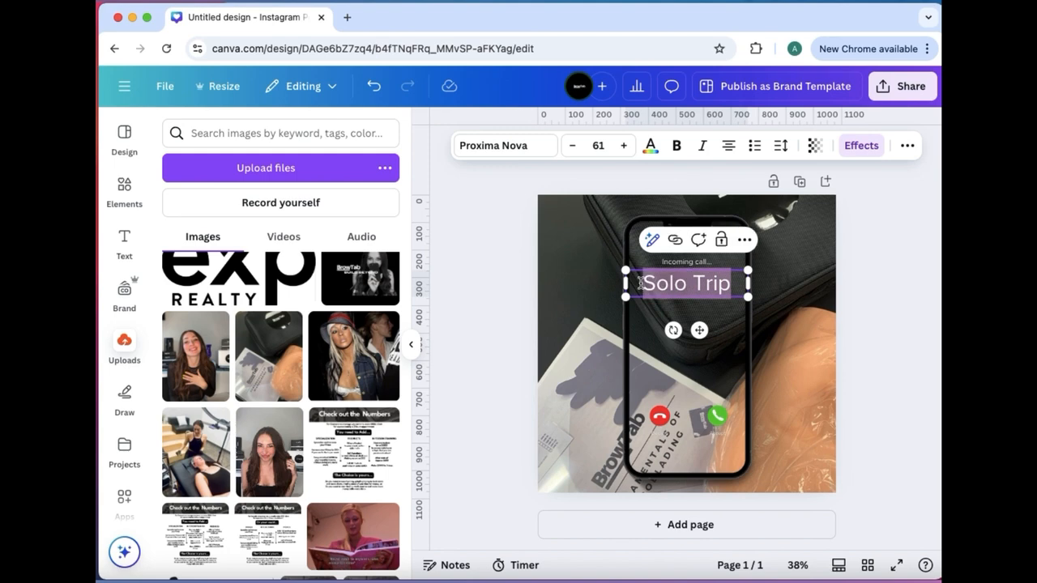
text(M)
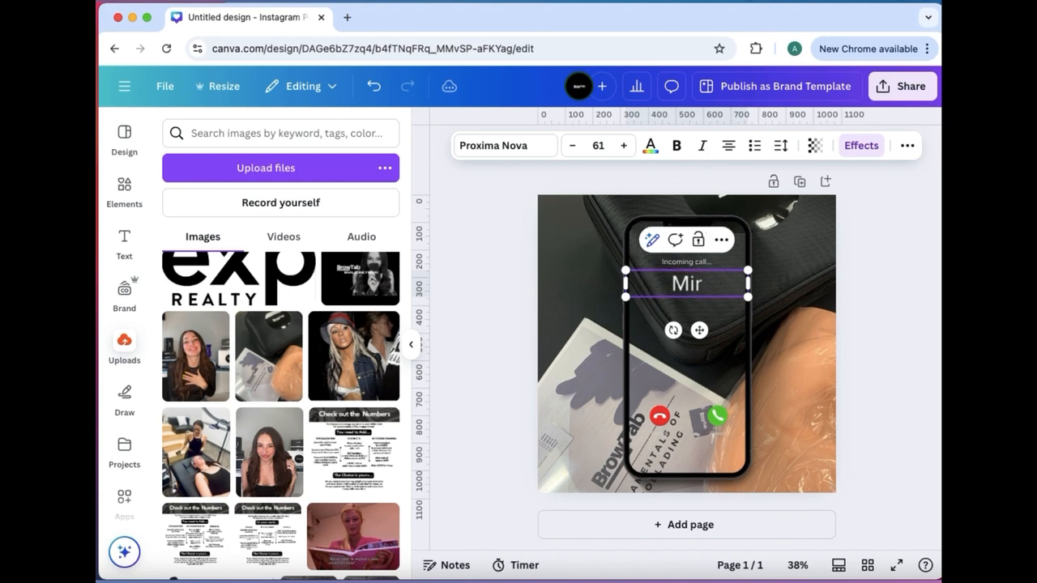
text(icrobladin)
key(Return)
text(Training)
click(746, 294)
text(g)
click(574, 147)
drag(696, 297, 696, 299)
- Examine where the BrowTab photo sits in the layer list relative to the phone frame and the page background
click(562, 242)
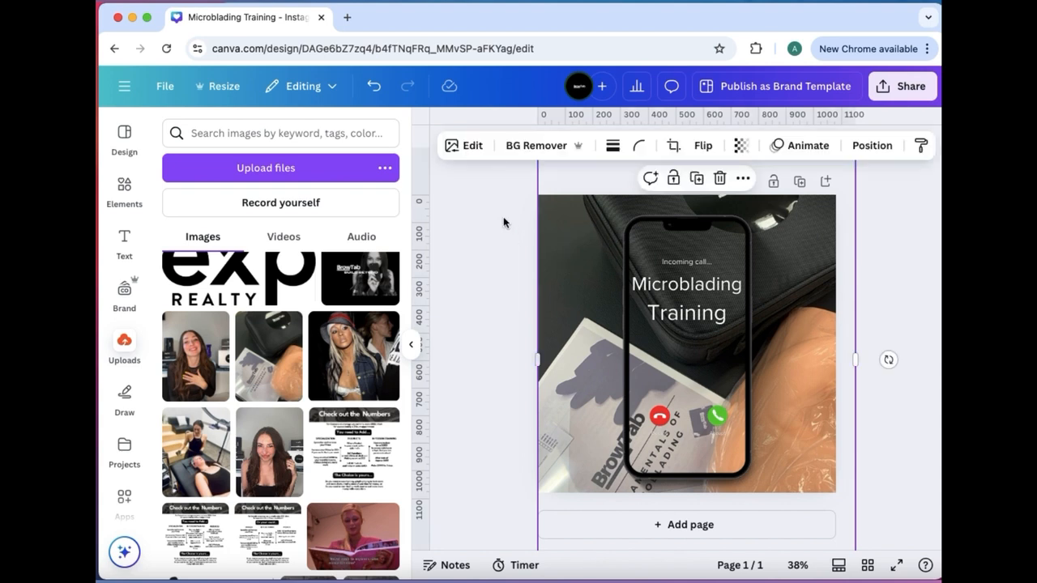
click(871, 145)
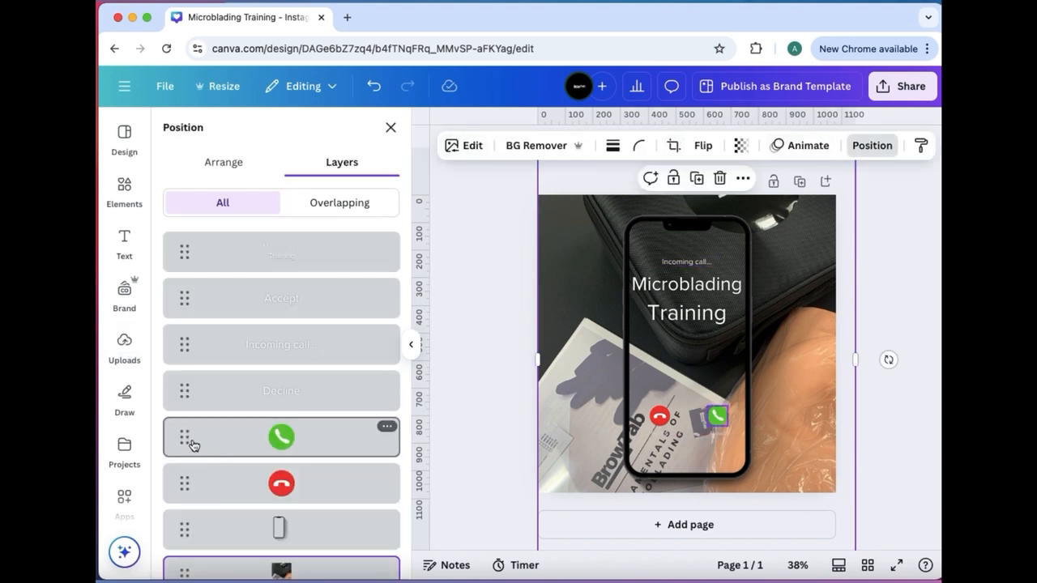
scroll(184, 442, down, 2)
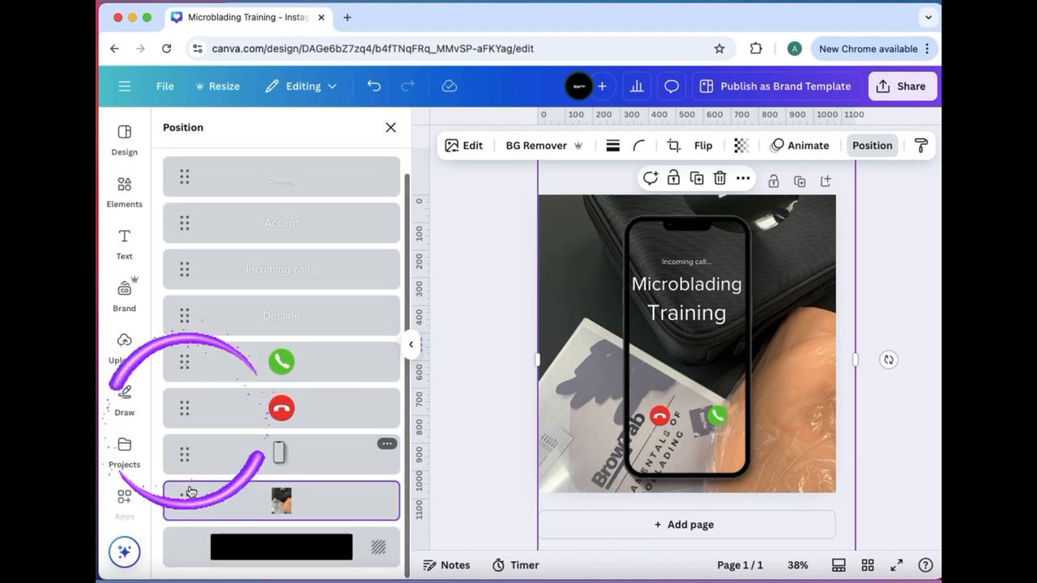
mouse_move(180, 502)
mouse_down()
mouse_move(178, 442)
mouse_move(178, 520)
mouse_move(181, 509)
mouse_up()
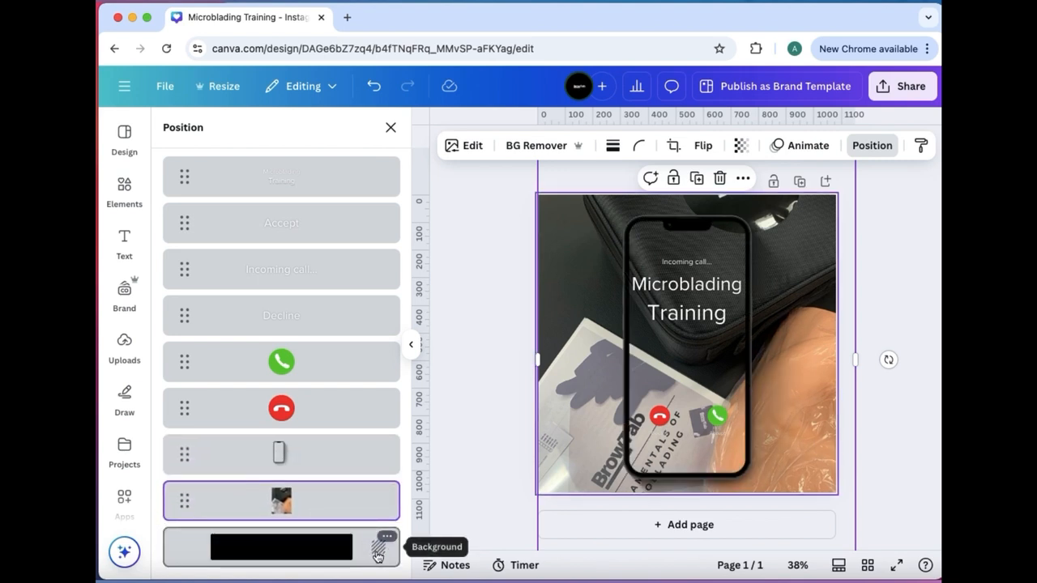
- Replace the page's black background with the BrowTab photo
click(388, 536)
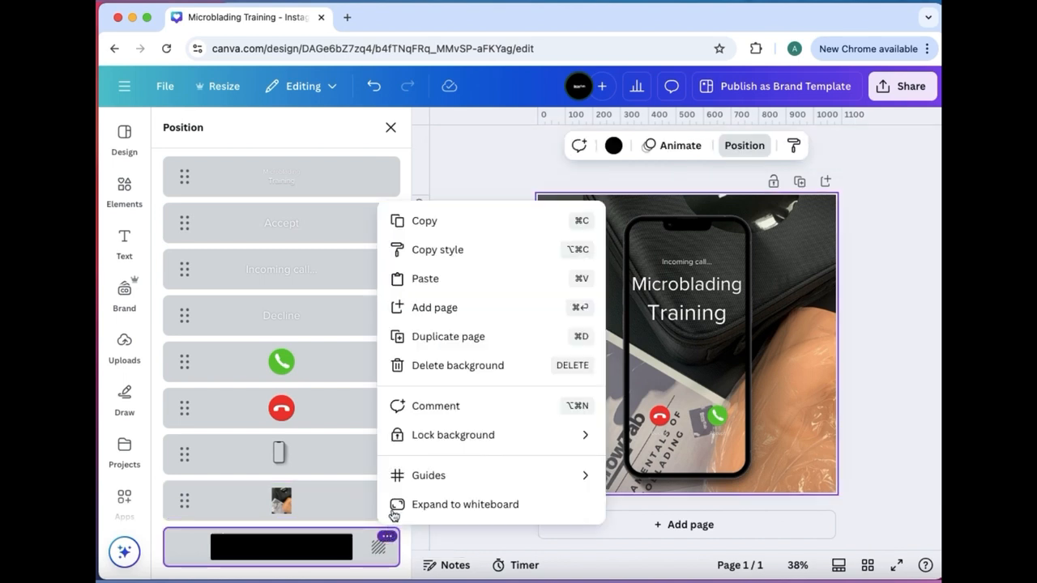
click(441, 376)
right_click(320, 509)
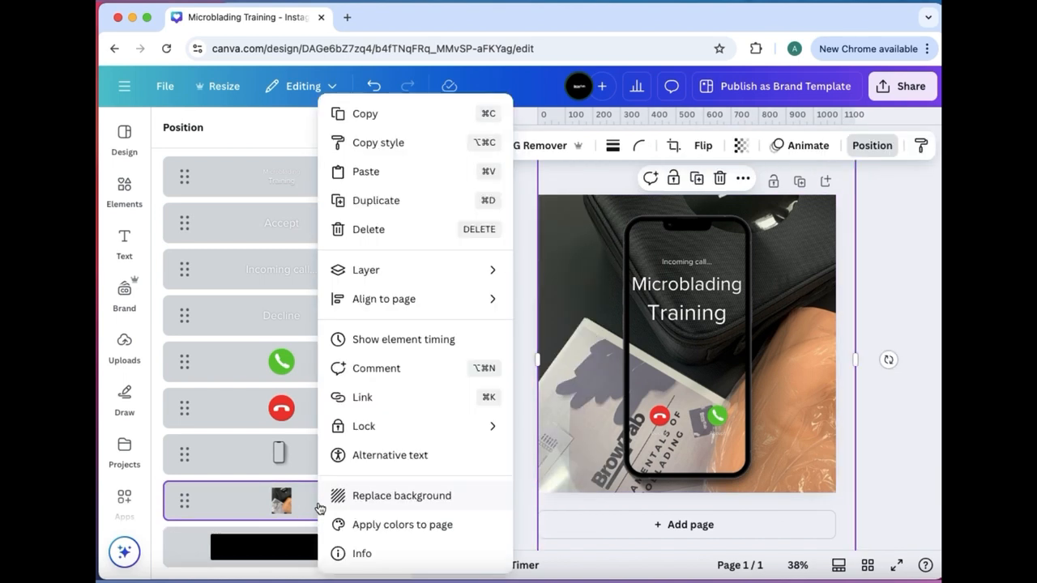
click(358, 498)
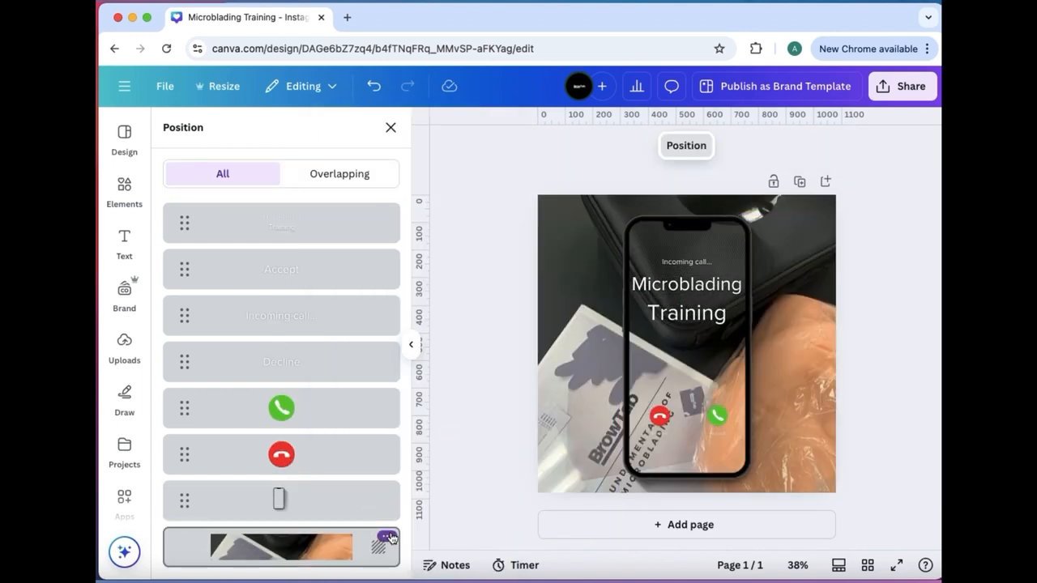
- Delete the photo background, and undo both the deletion and the background replacement
click(387, 538)
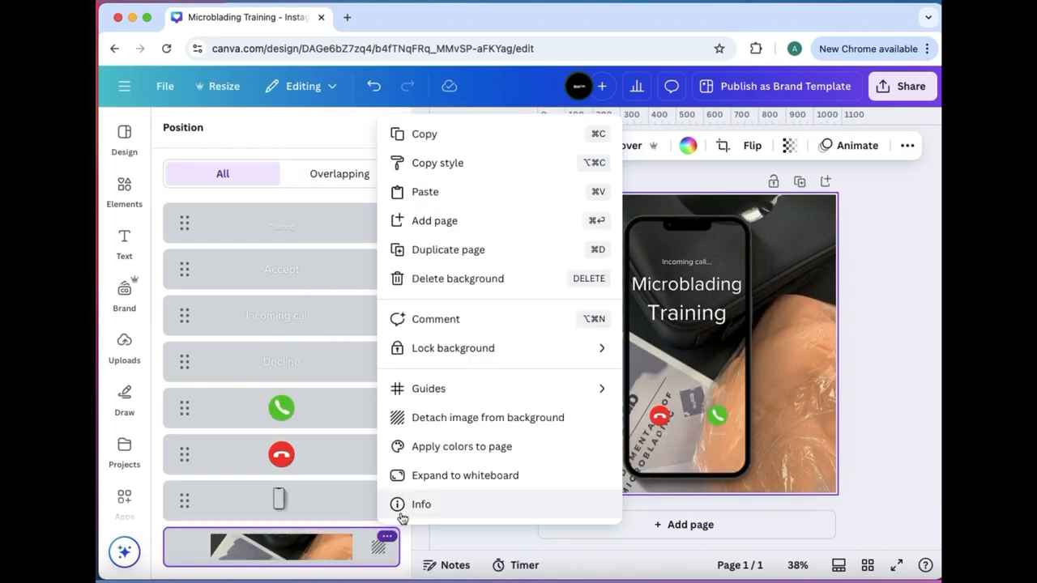
click(487, 279)
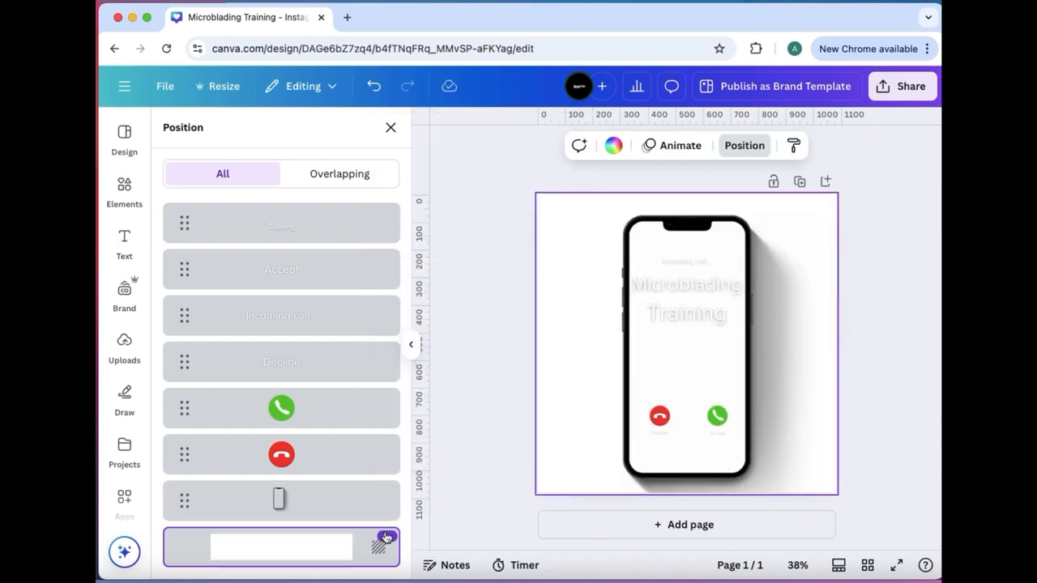
click(375, 87)
click(374, 86)
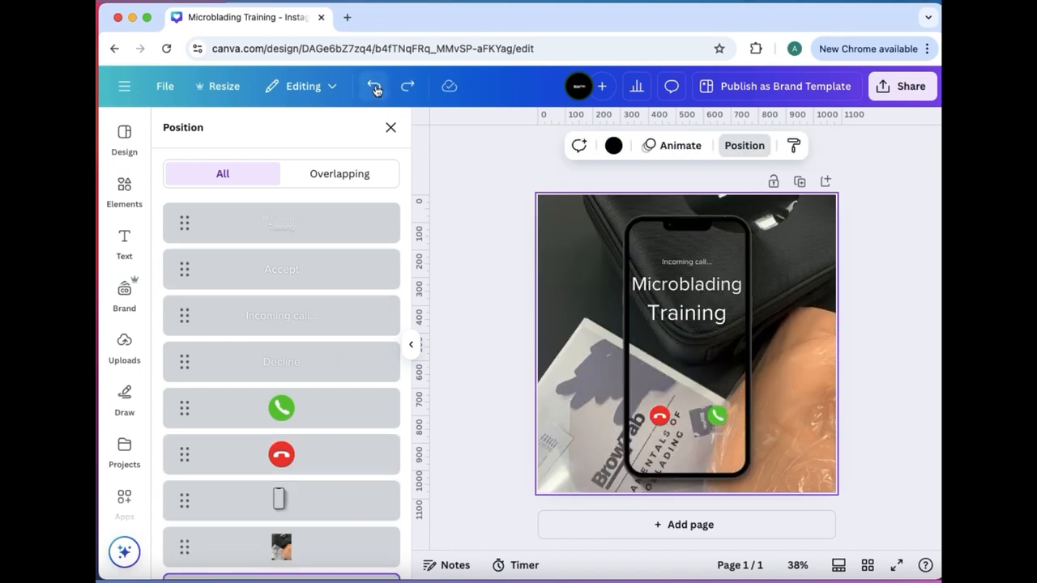
scroll(300, 366, down, 2)
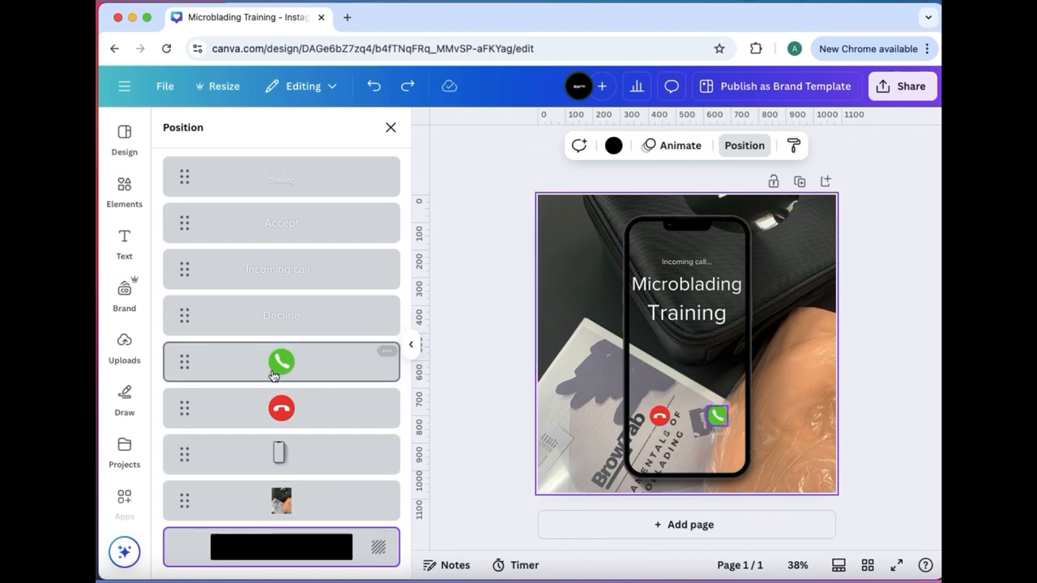
- Add a square shape to the page and fill it with the dark purple brand color
click(124, 193)
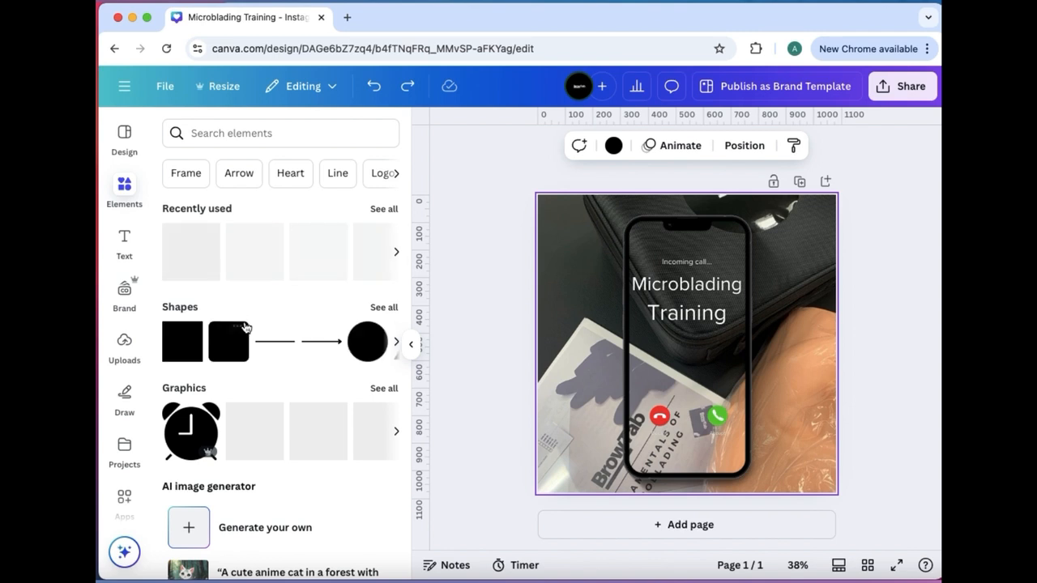
click(183, 349)
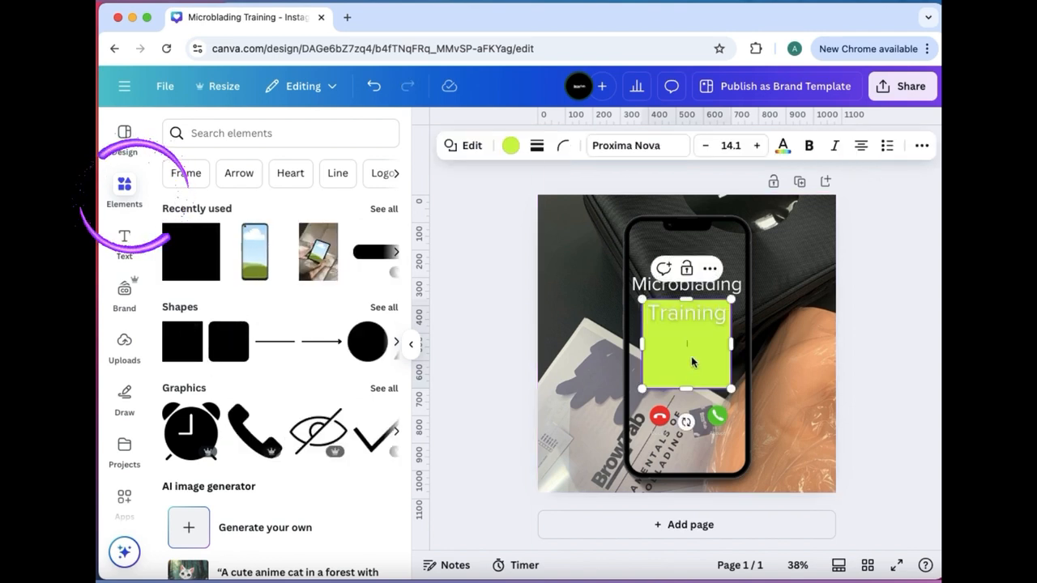
click(510, 145)
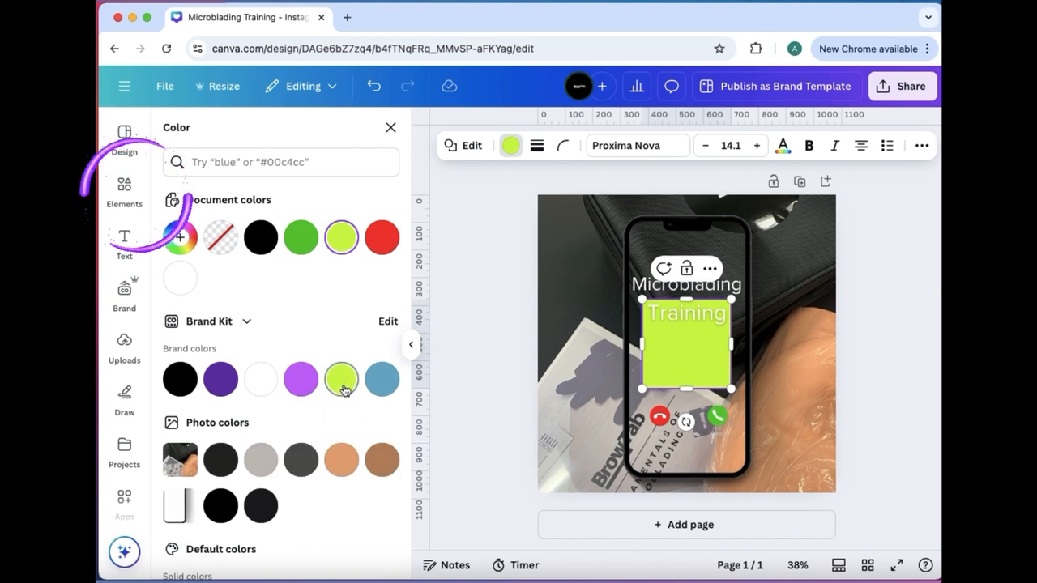
click(205, 389)
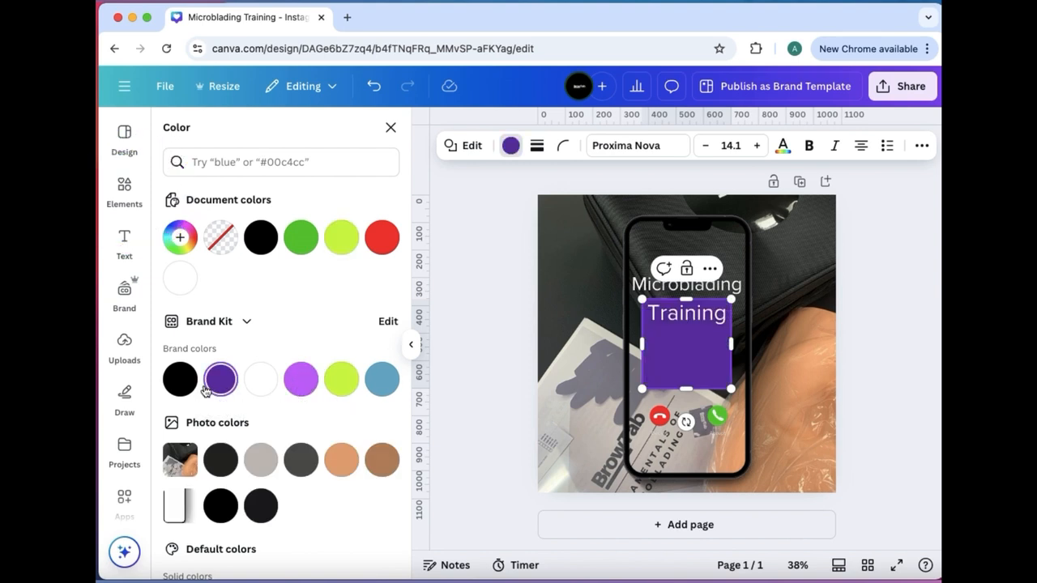
- Move the purple square to the page's upper-left corner and enlarge it to cover the whole page
drag(679, 363, 577, 256)
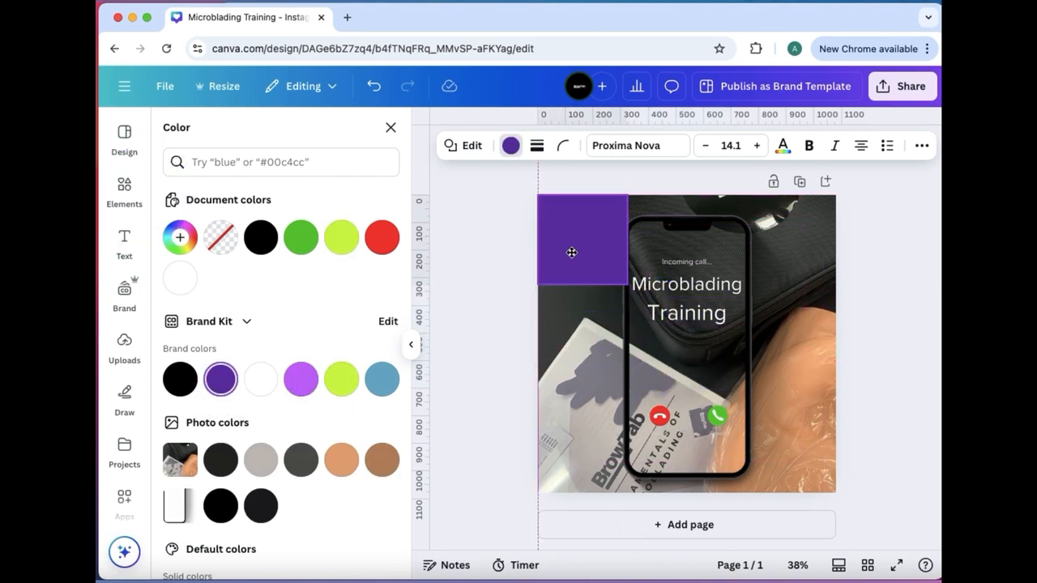
drag(628, 285, 927, 529)
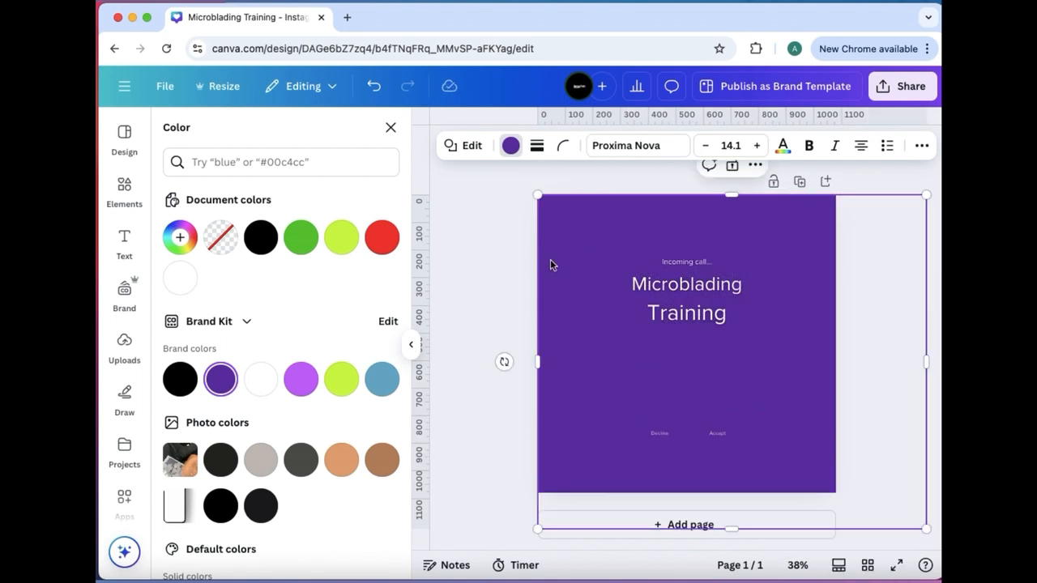
- Send the purple square backward through the layers until it sits between the phone frame and the BrowTab photo
click(919, 146)
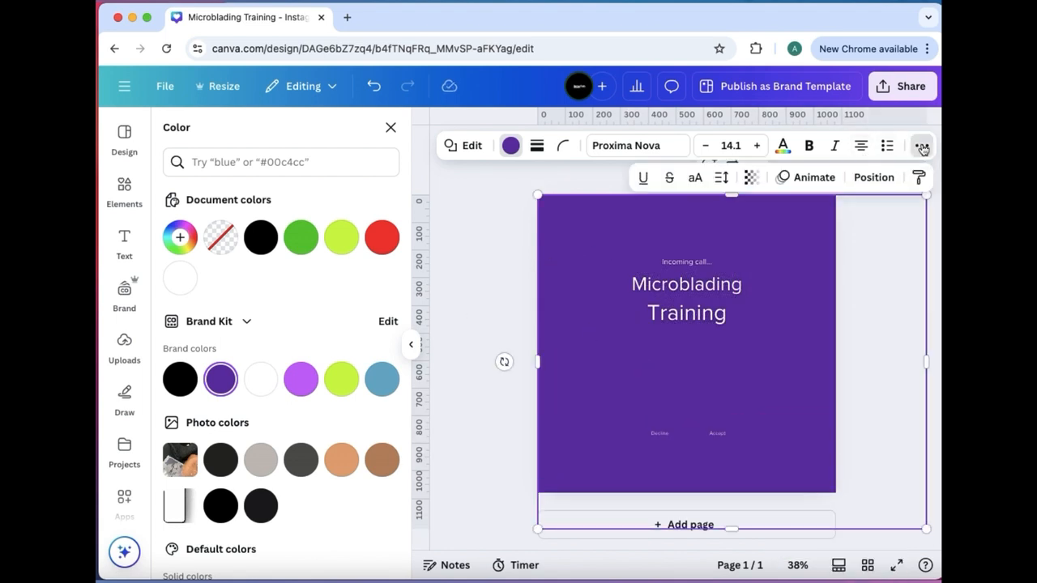
click(873, 178)
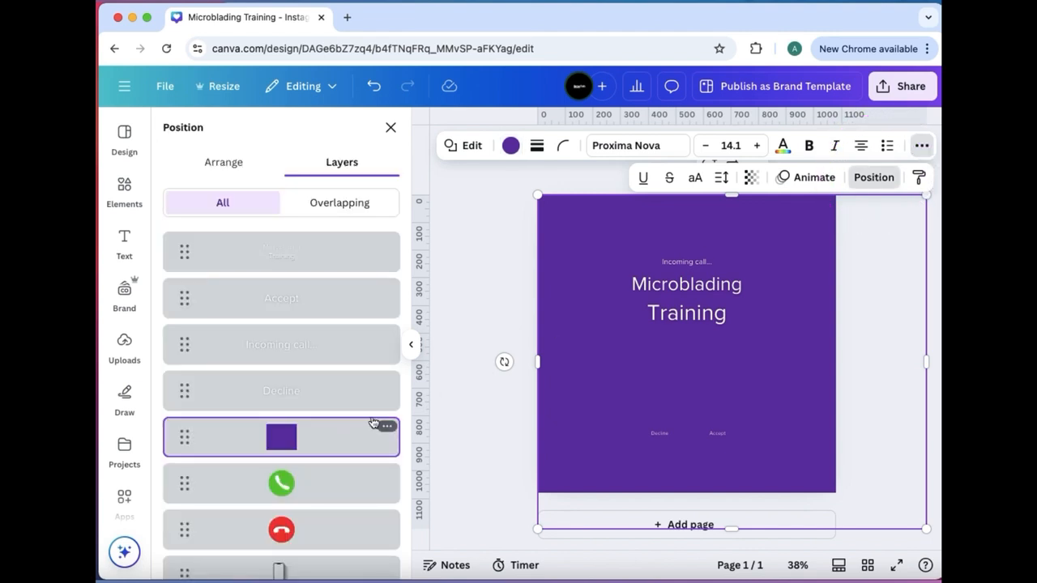
click(387, 427)
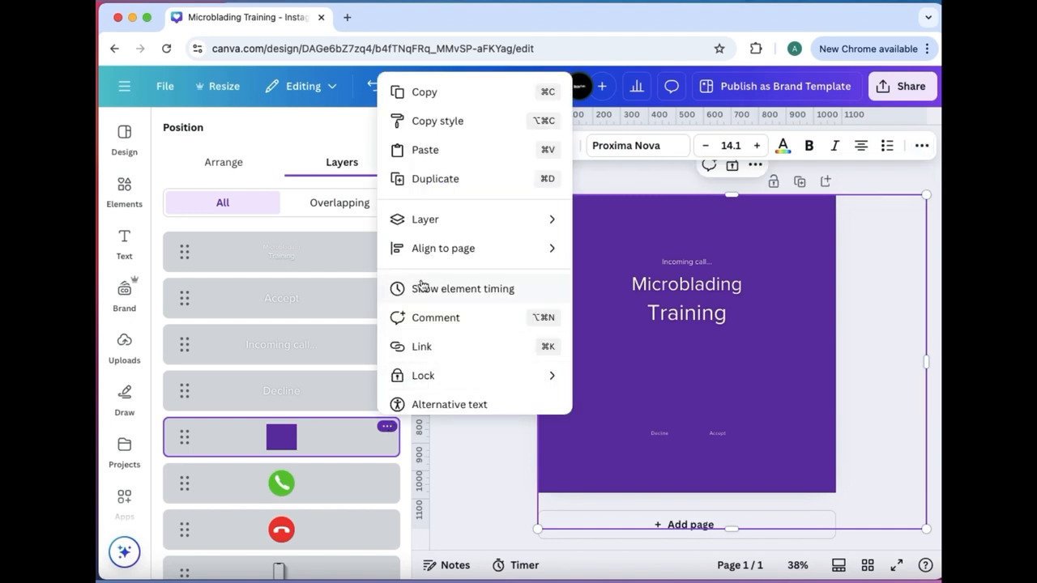
mouse_move(435, 256)
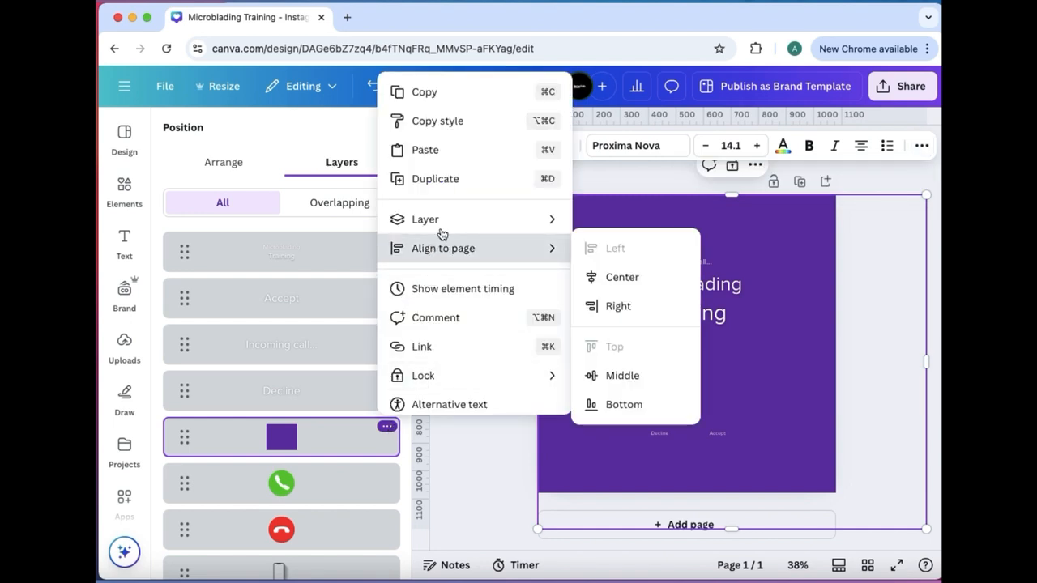
mouse_move(547, 226)
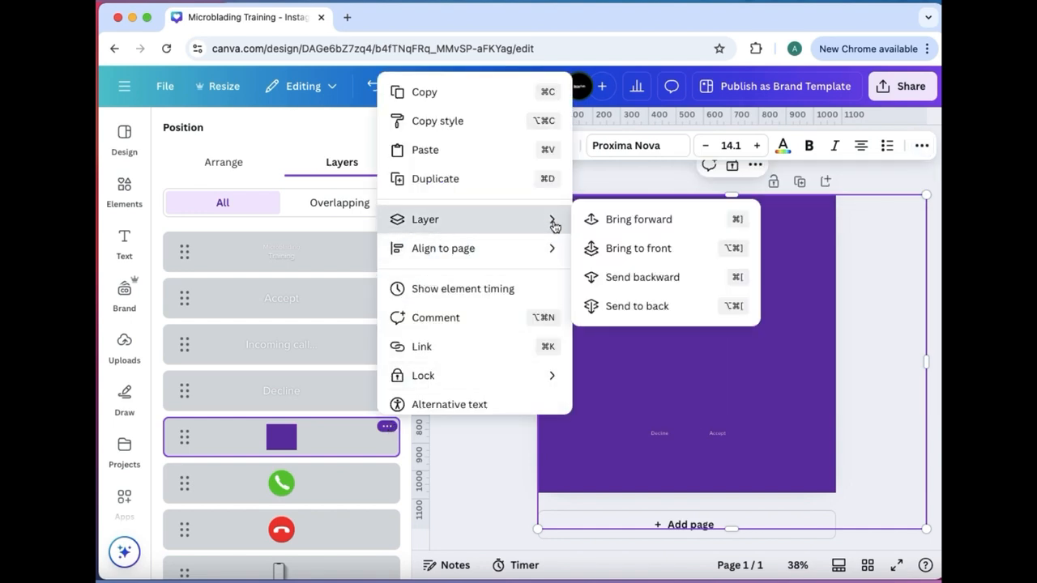
click(600, 280)
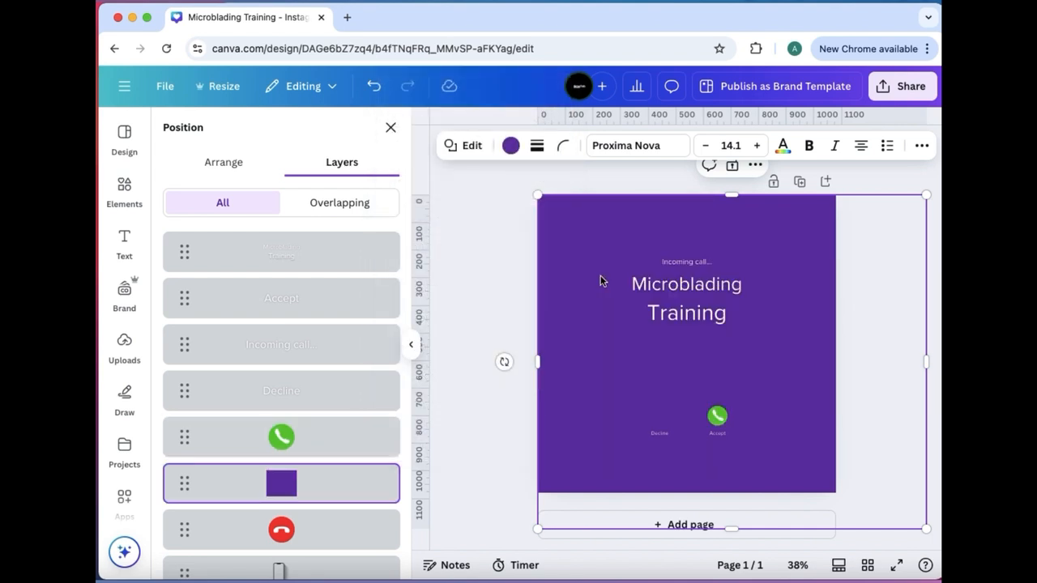
click(387, 473)
mouse_move(530, 225)
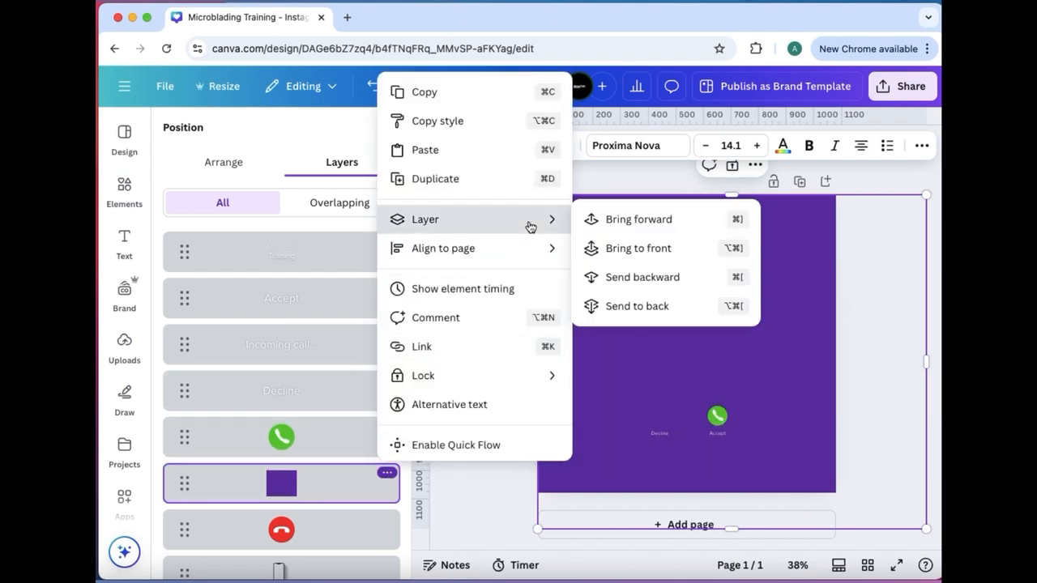
click(604, 277)
drag(196, 530, 184, 481)
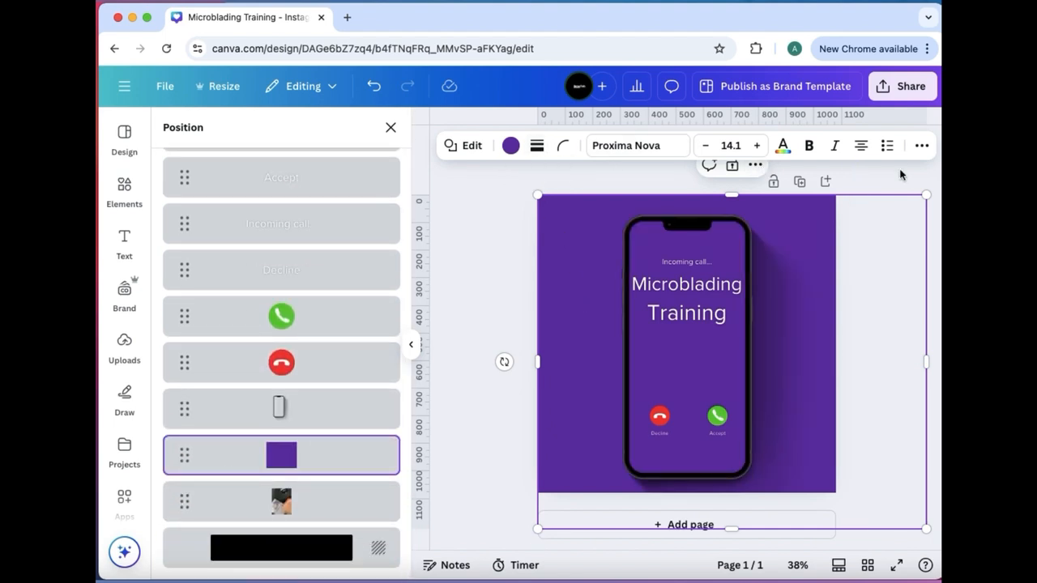
- Set the purple square's transparency to 53 and deselect it
click(922, 145)
click(751, 177)
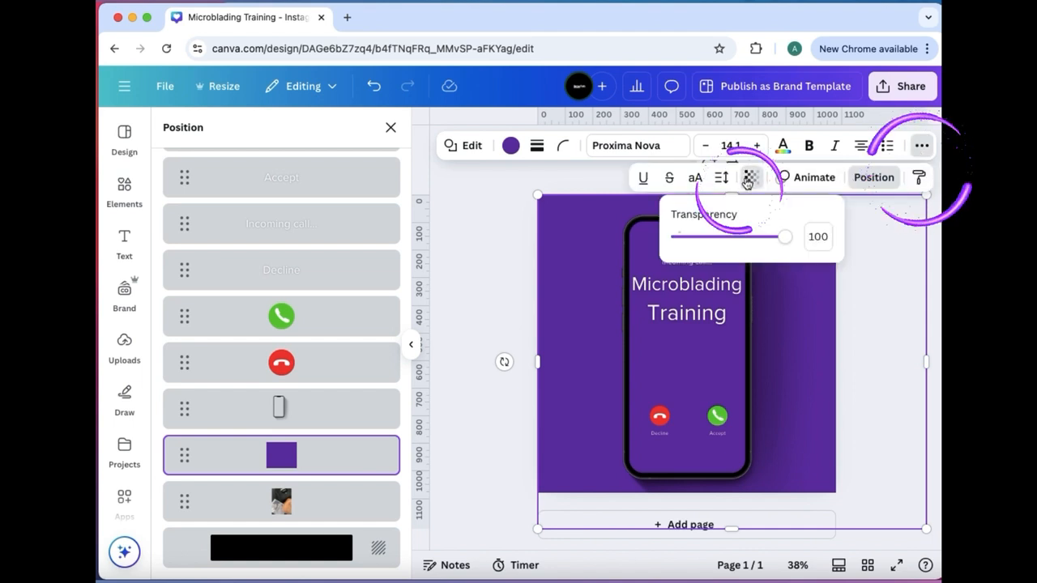
drag(786, 238, 740, 245)
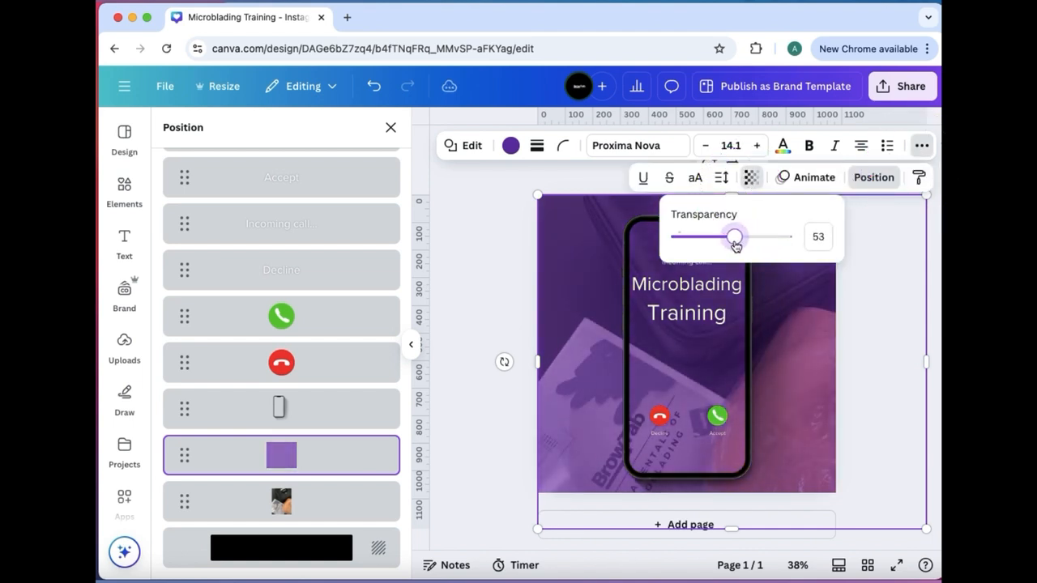
click(876, 291)
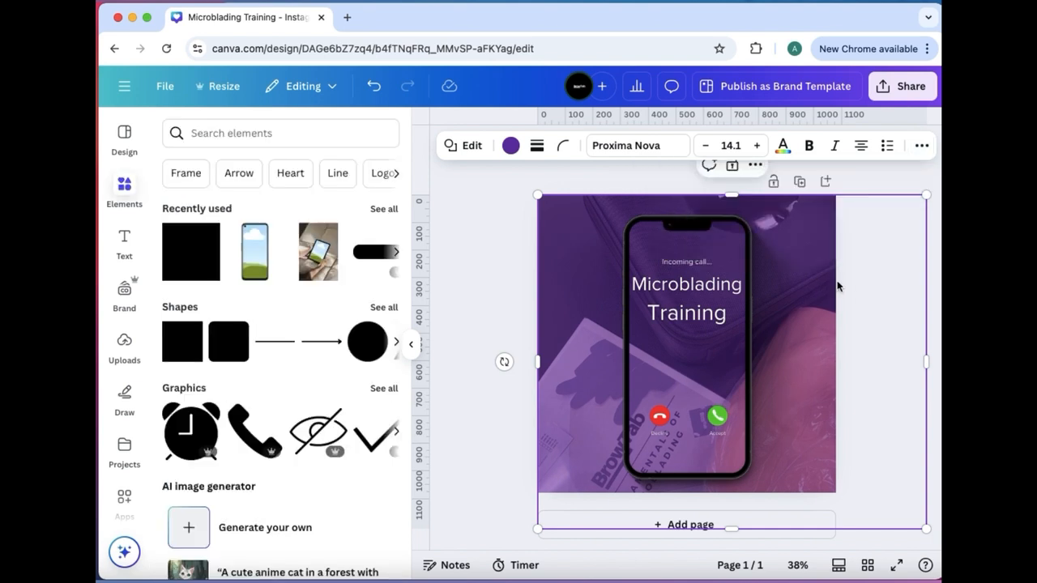
click(511, 286)
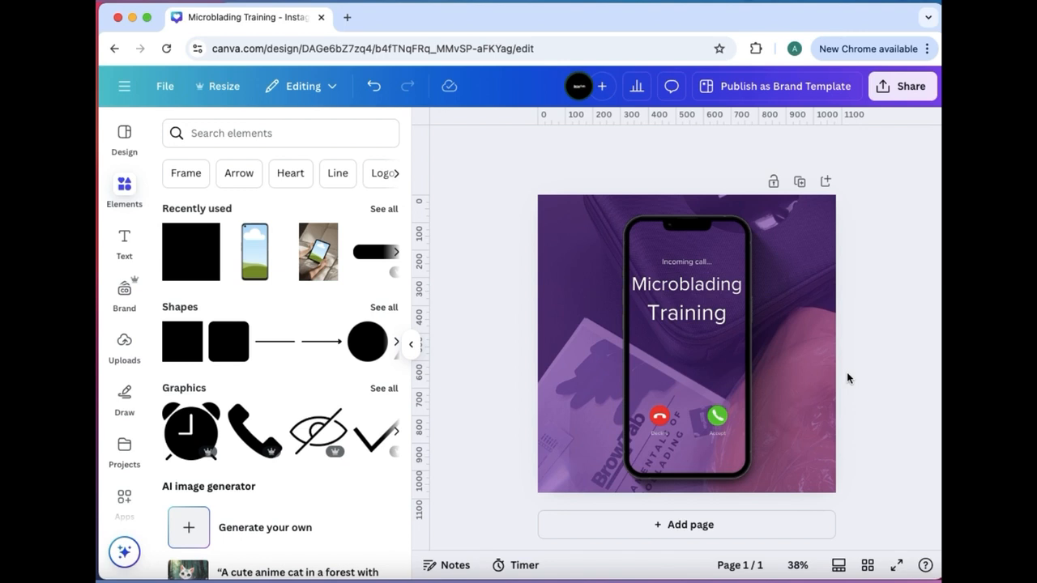
- Add the black telephone handset graphic, shrink it slightly and place it over the lower right edge of the phone frame
scroll(353, 327, down, 3)
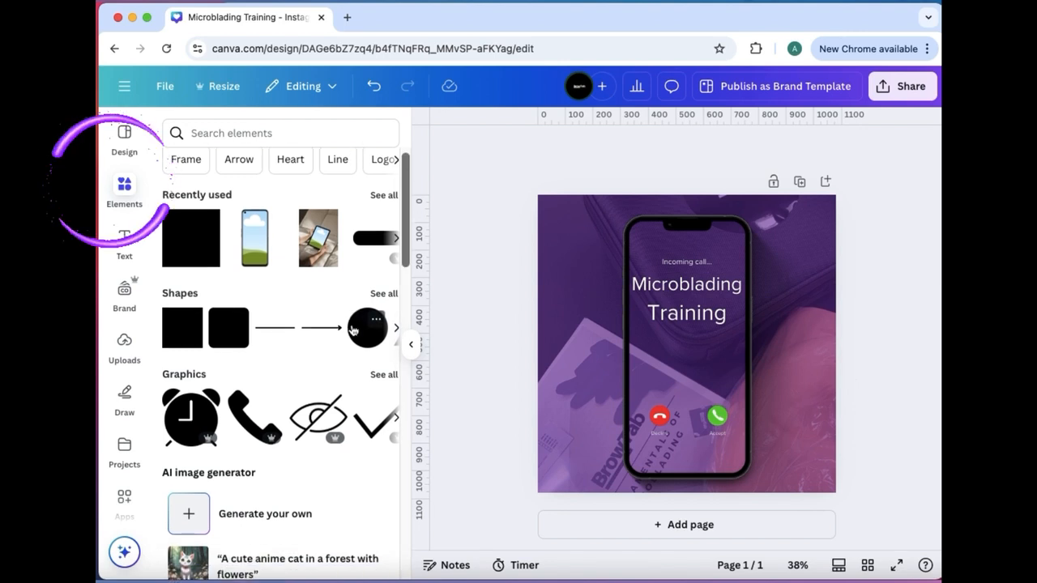
scroll(352, 328, up, 1)
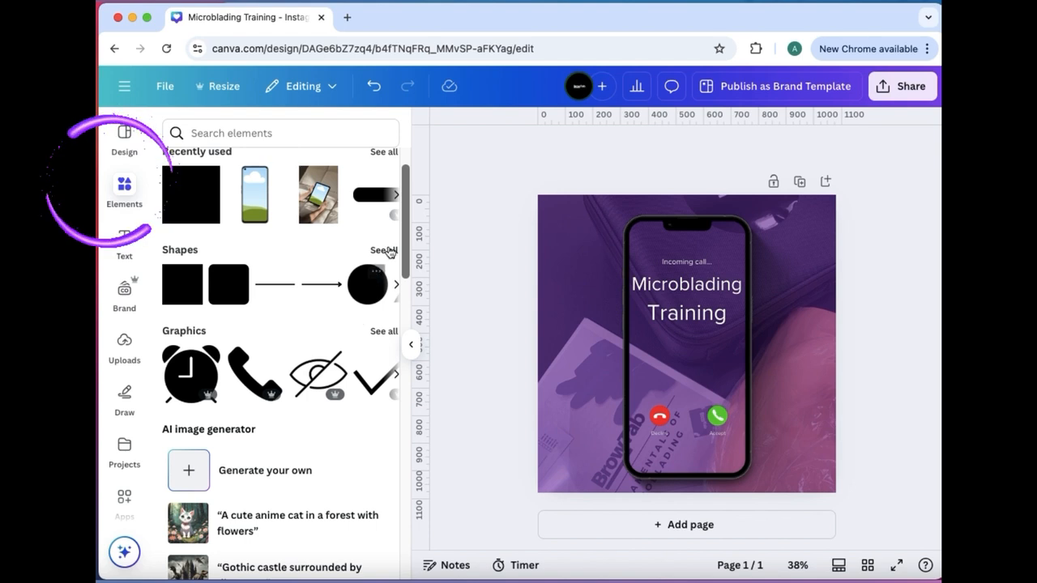
click(386, 252)
click(171, 128)
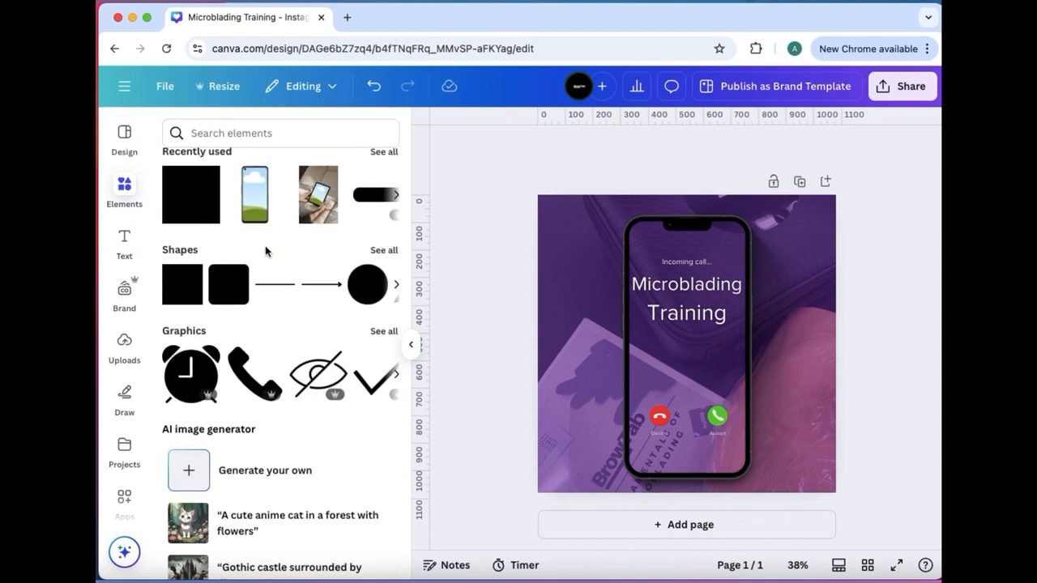
scroll(267, 242, up, 2)
scroll(272, 247, down, 3)
click(385, 261)
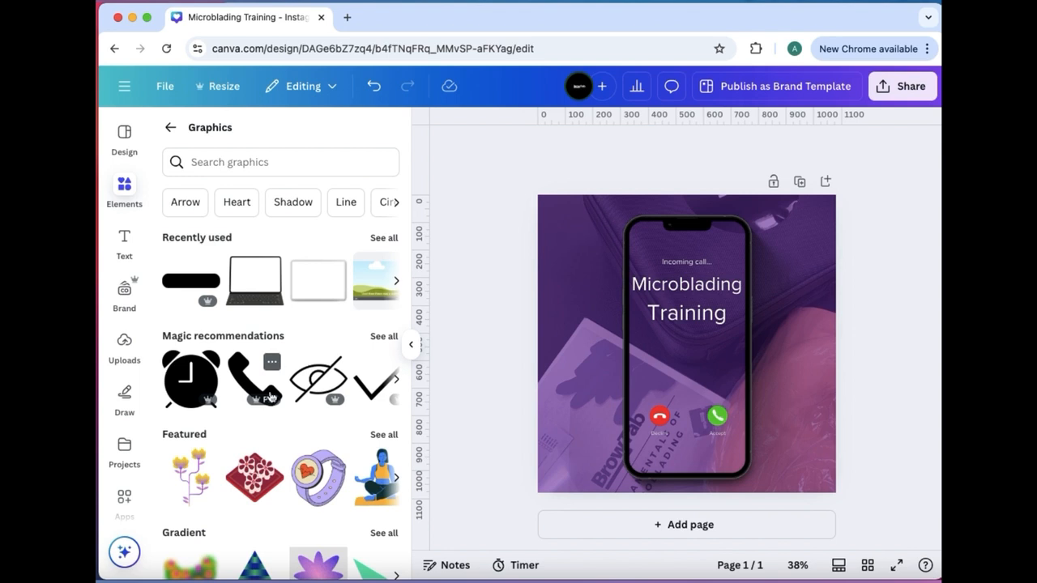
click(276, 371)
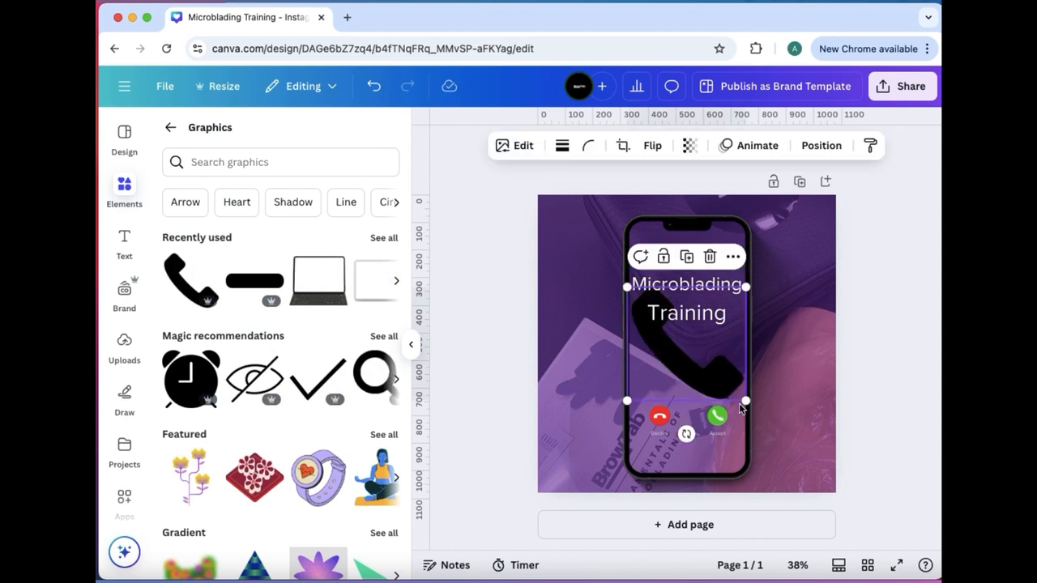
drag(746, 400, 799, 419)
click(840, 360)
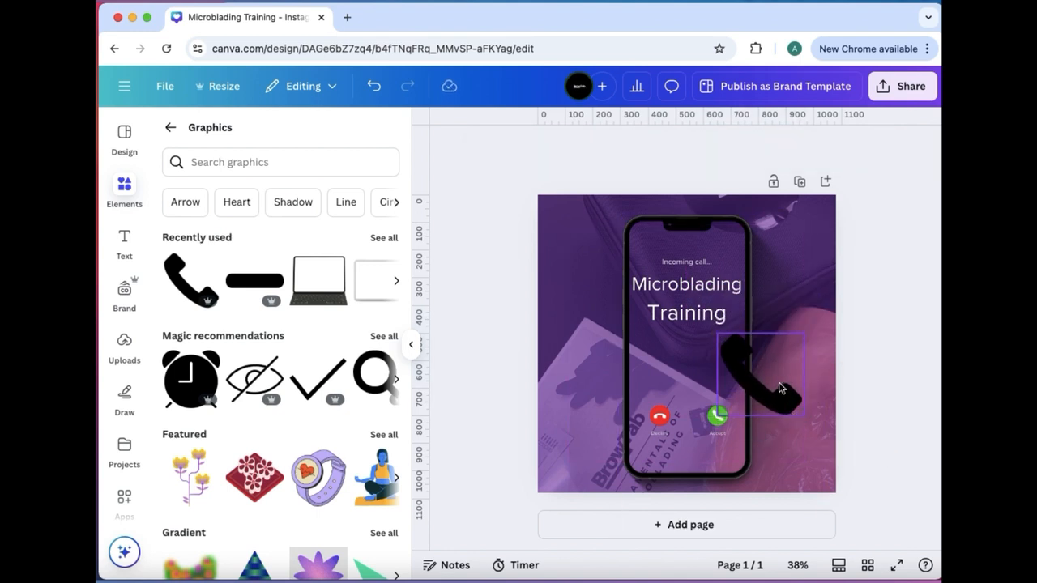
- Show the layers for the black telephone handset and send it one layer backward, beneath the green call icon
click(777, 391)
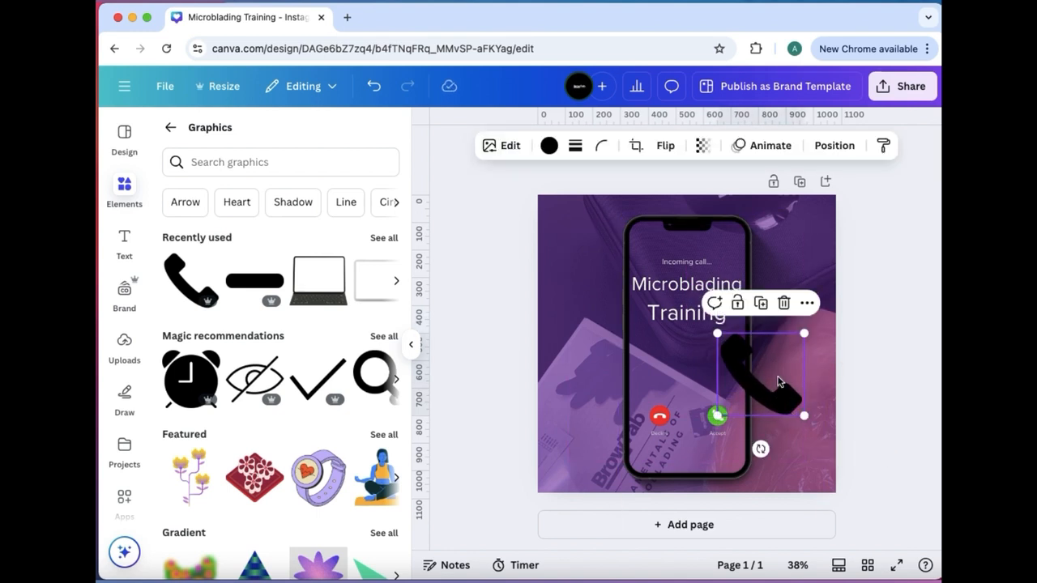
click(836, 147)
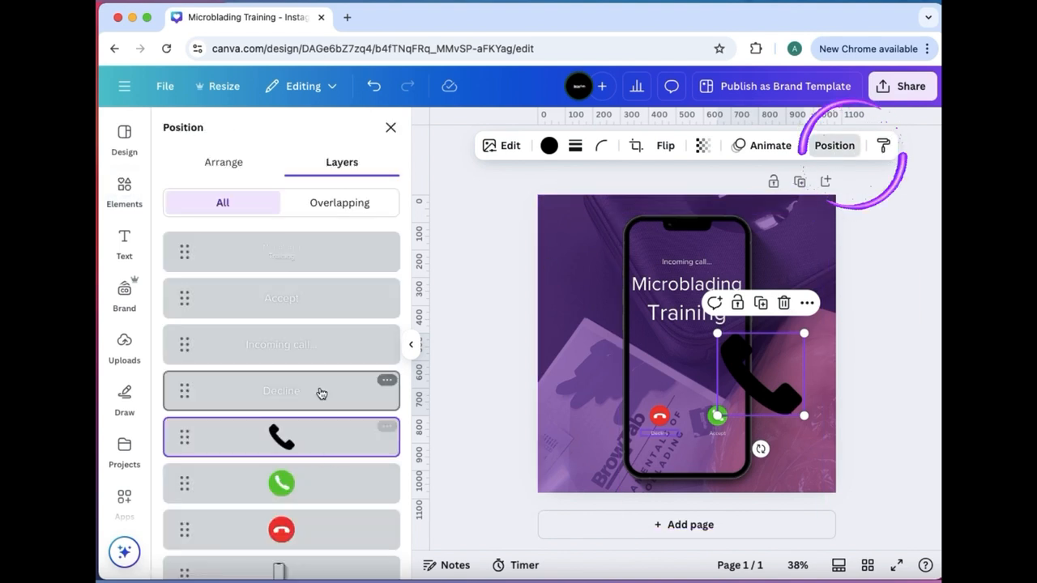
click(386, 427)
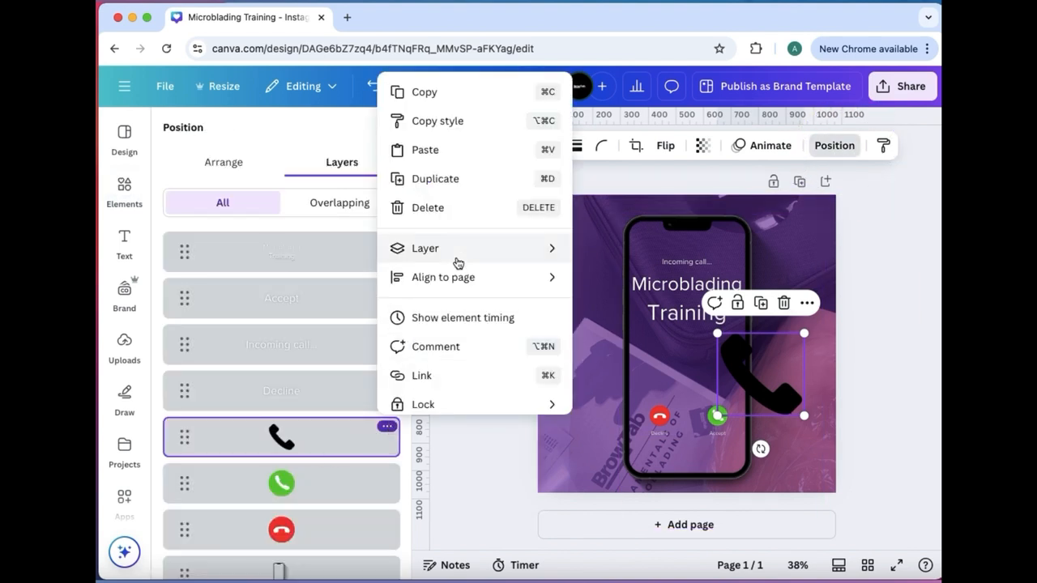
mouse_move(461, 256)
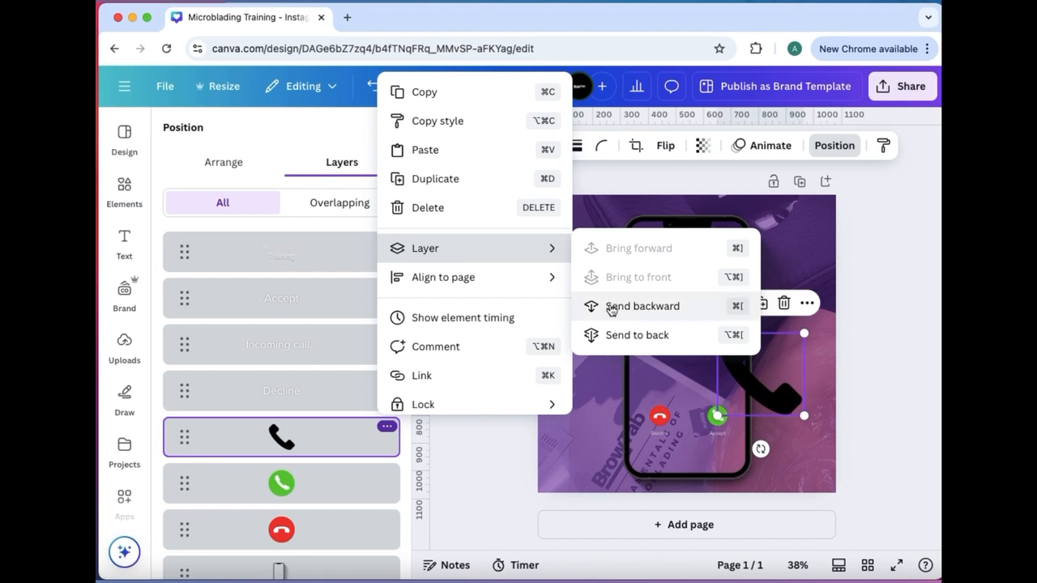
click(607, 304)
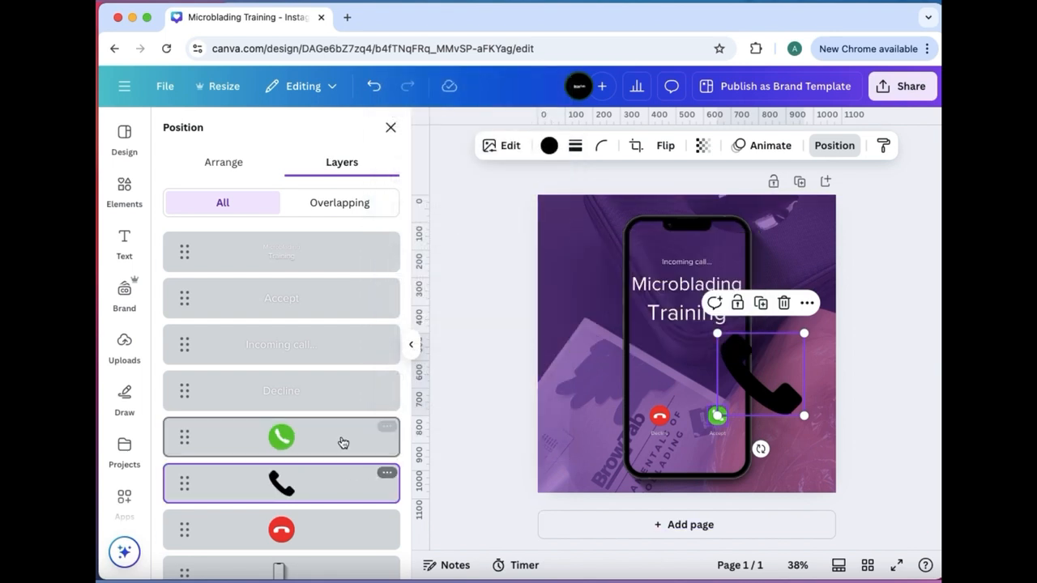
- Move the black handset layer below the phone frame and further down below the purple square
scroll(344, 442, down, 2)
drag(186, 398, 180, 495)
scroll(196, 487, down, 2)
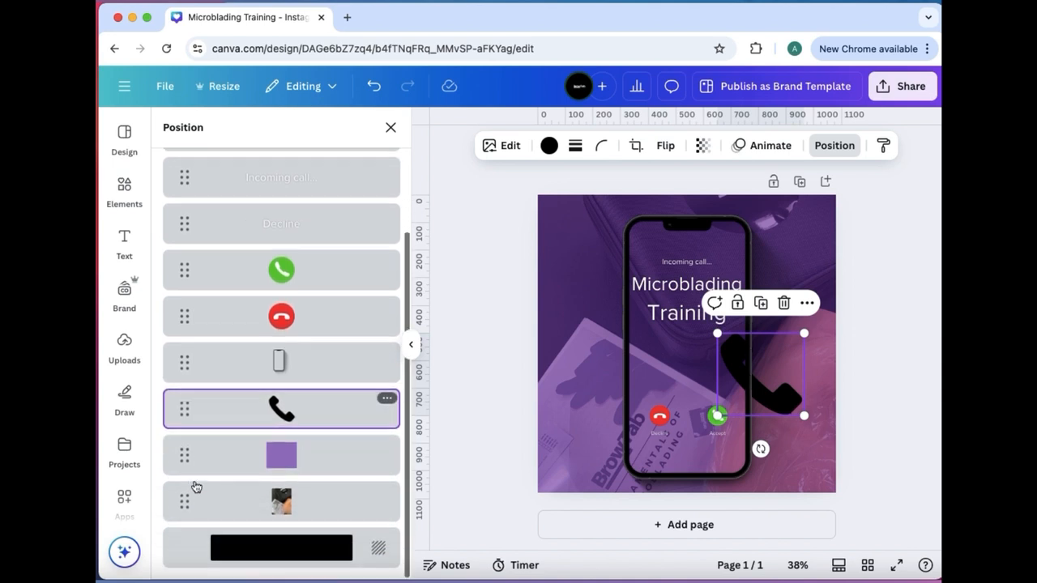
drag(310, 410, 308, 470)
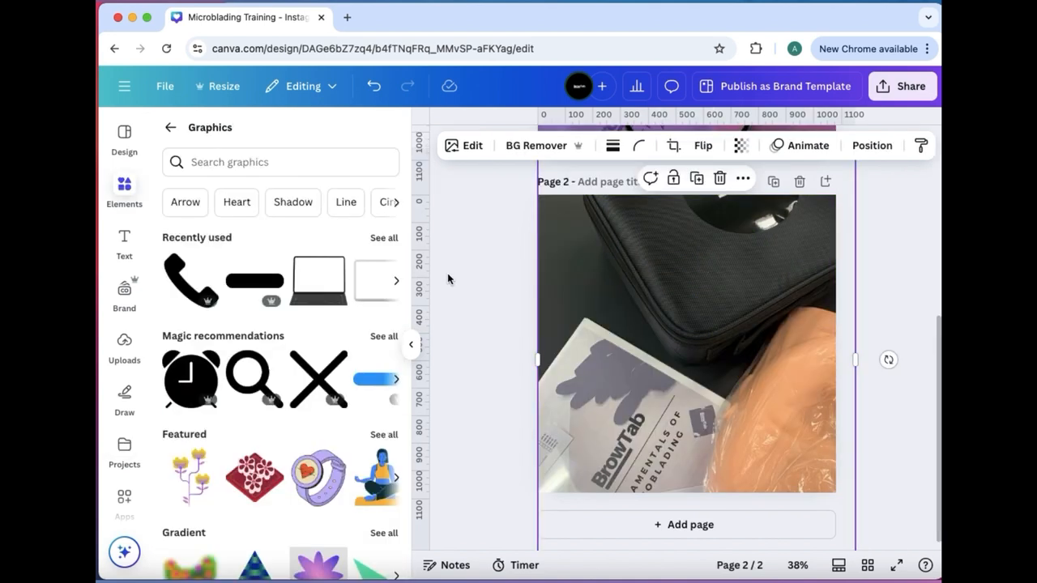
click(741, 145)
drag(776, 205, 790, 228)
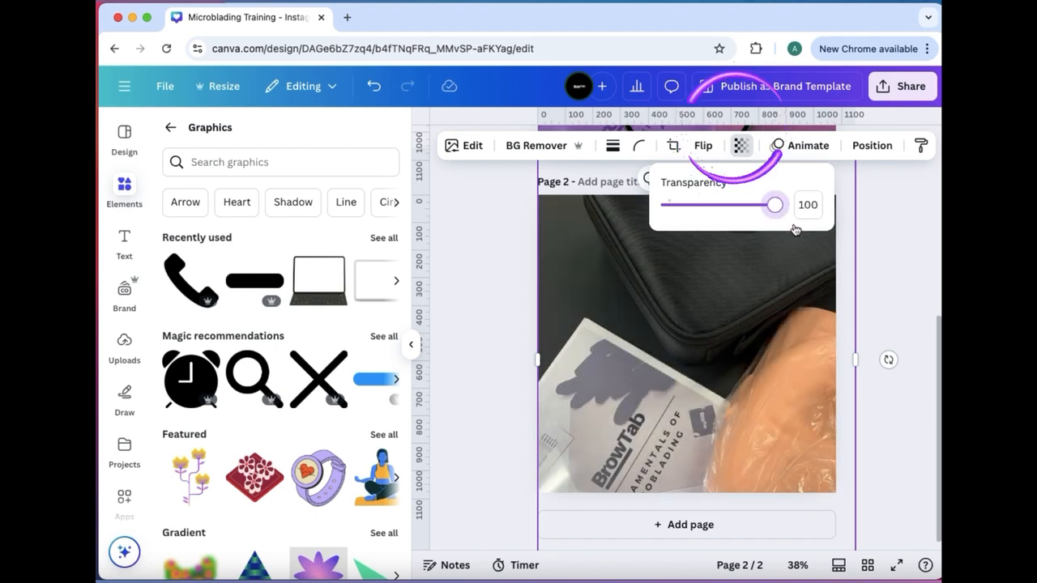
click(682, 294)
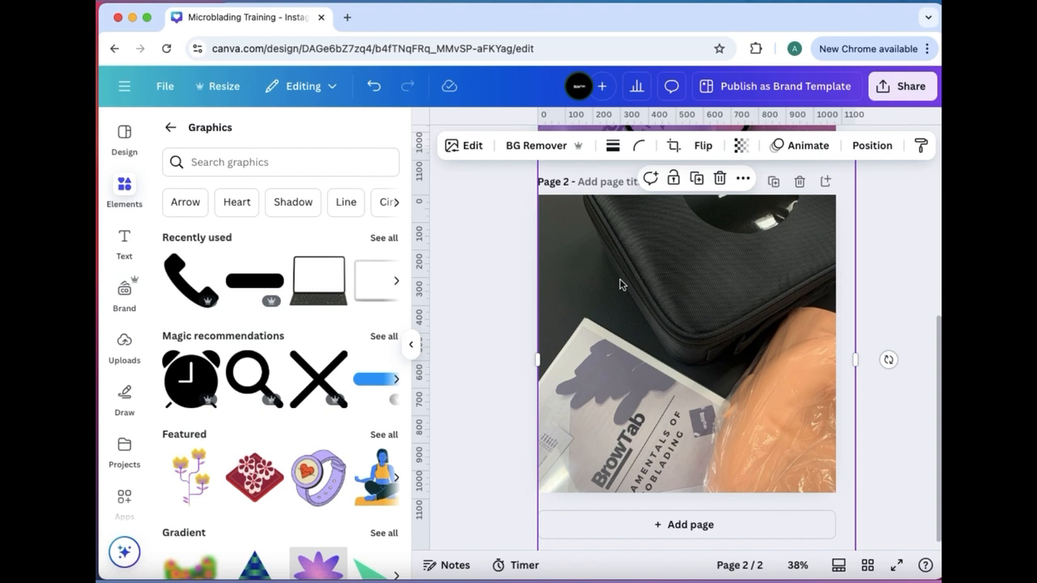
scroll(248, 387, down, 1)
scroll(248, 388, up, 1)
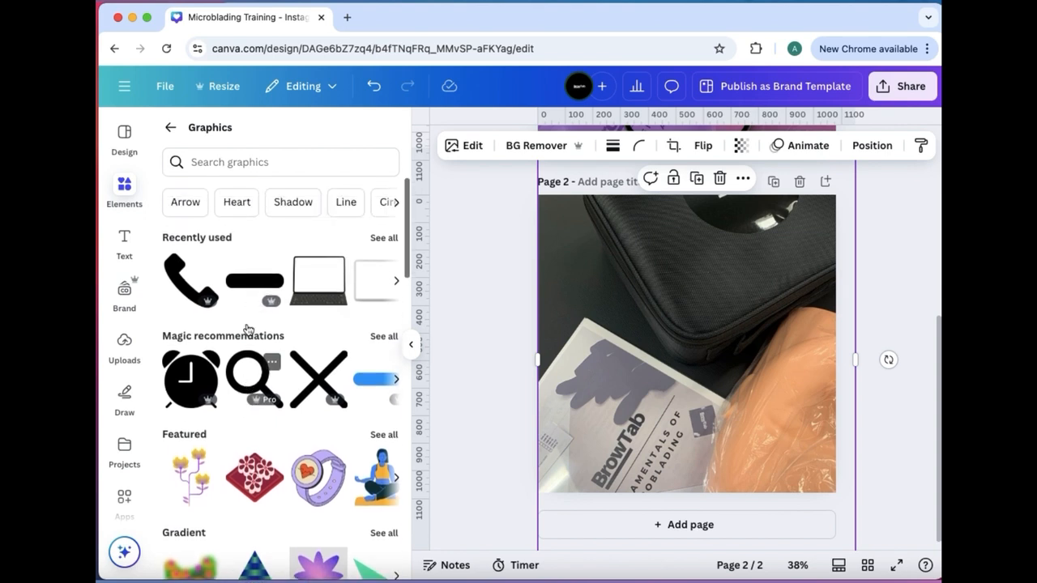
- Add a square shape to page 2, move it to the page's upper-left corner and enlarge it to cover the whole page
click(383, 337)
click(170, 127)
click(171, 128)
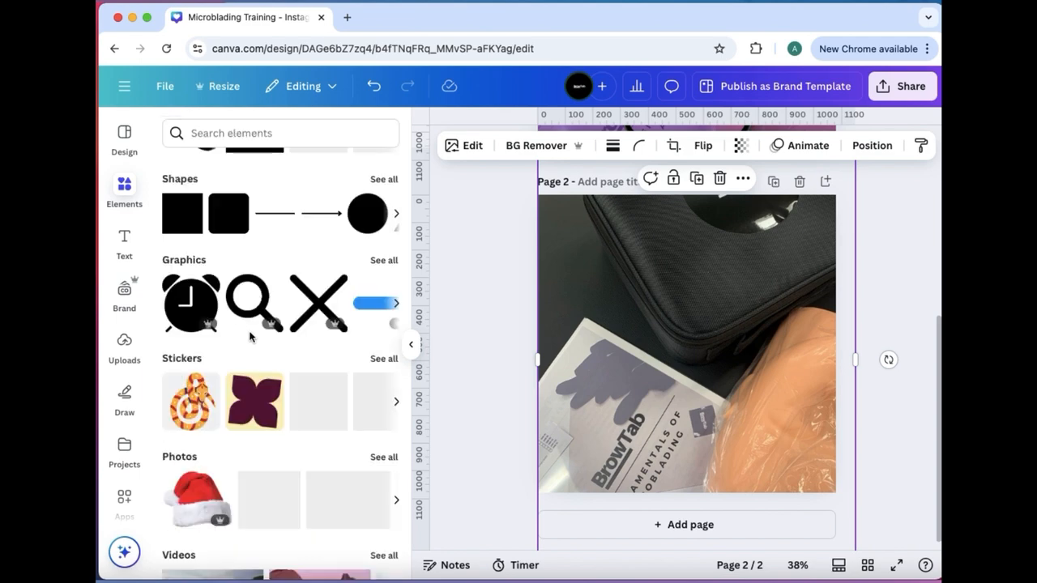
click(191, 226)
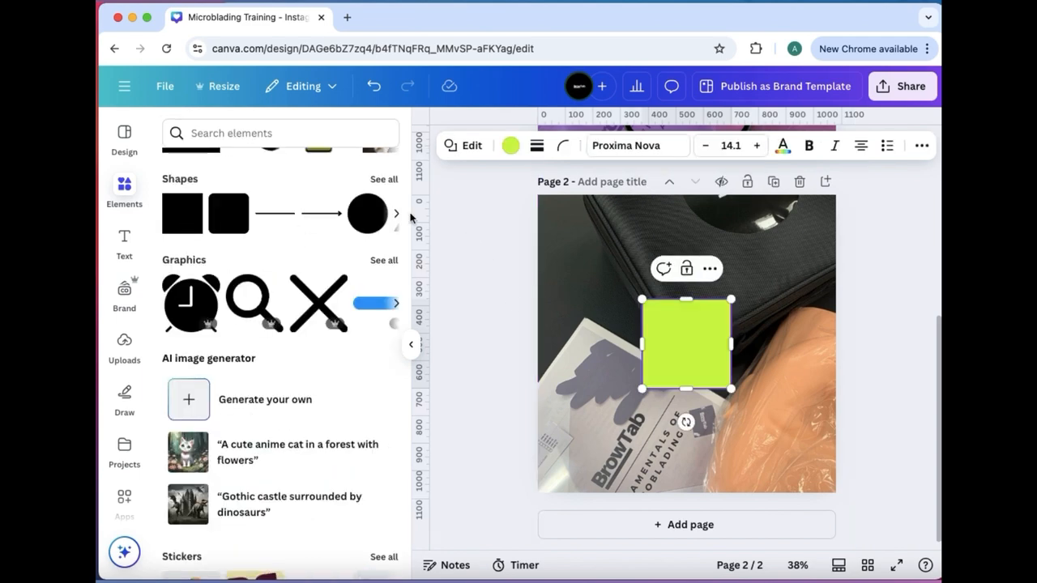
drag(700, 336, 597, 227)
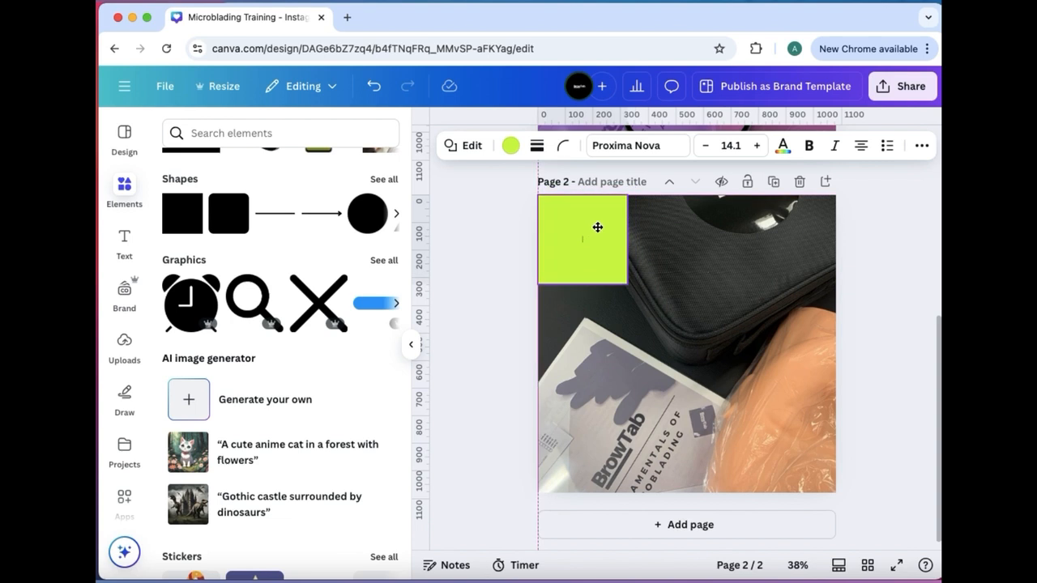
drag(628, 285, 882, 532)
- Recolour the square with the Brand Kit white and set its transparency to 64
click(509, 147)
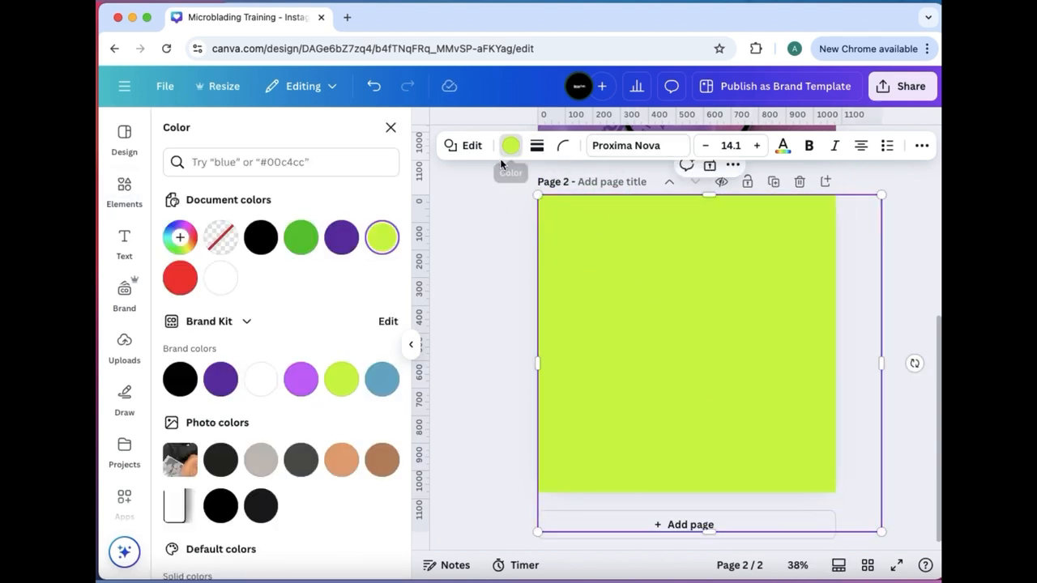
click(261, 379)
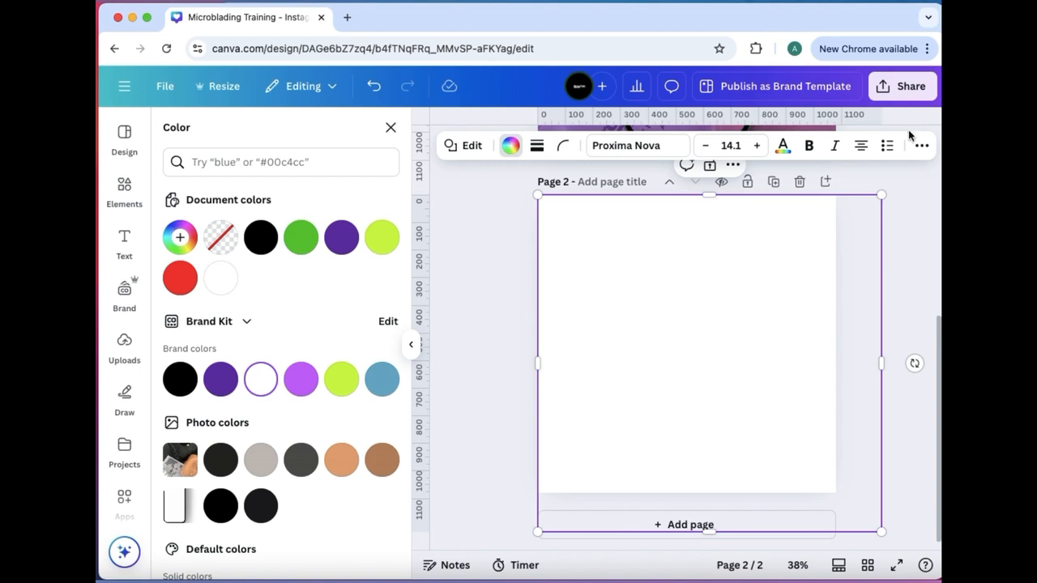
click(921, 145)
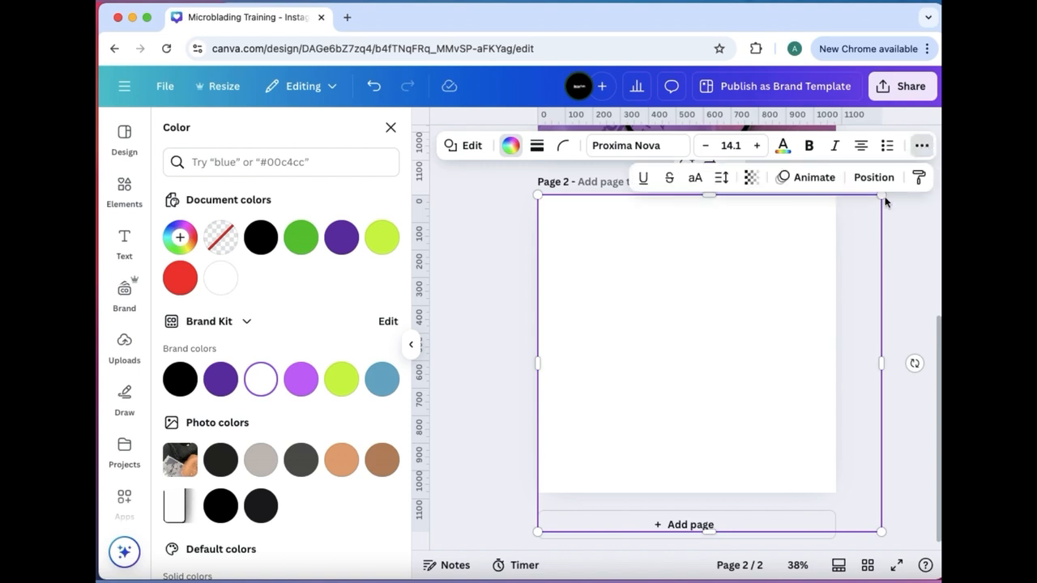
click(751, 178)
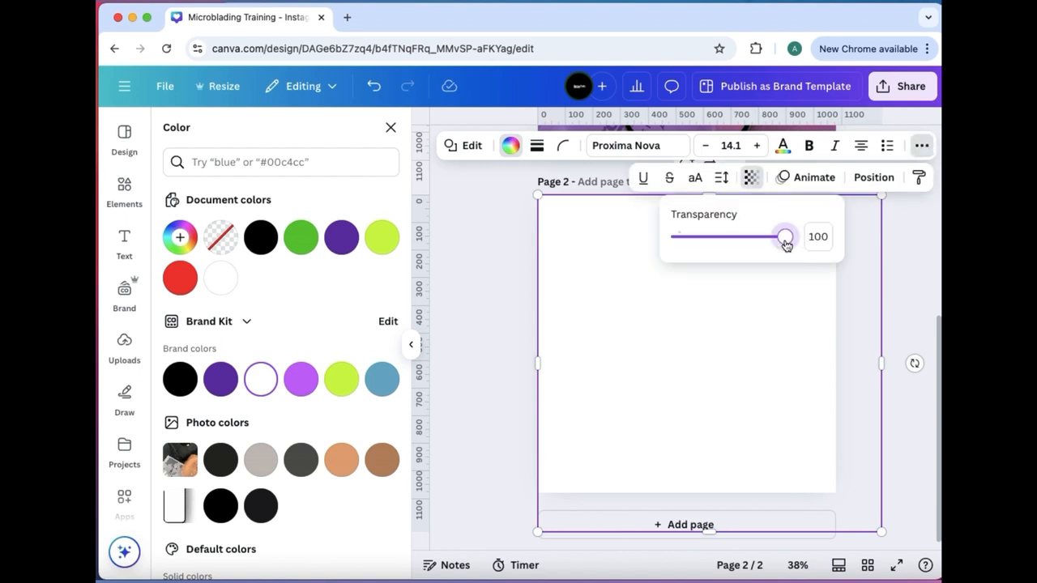
drag(788, 241, 750, 250)
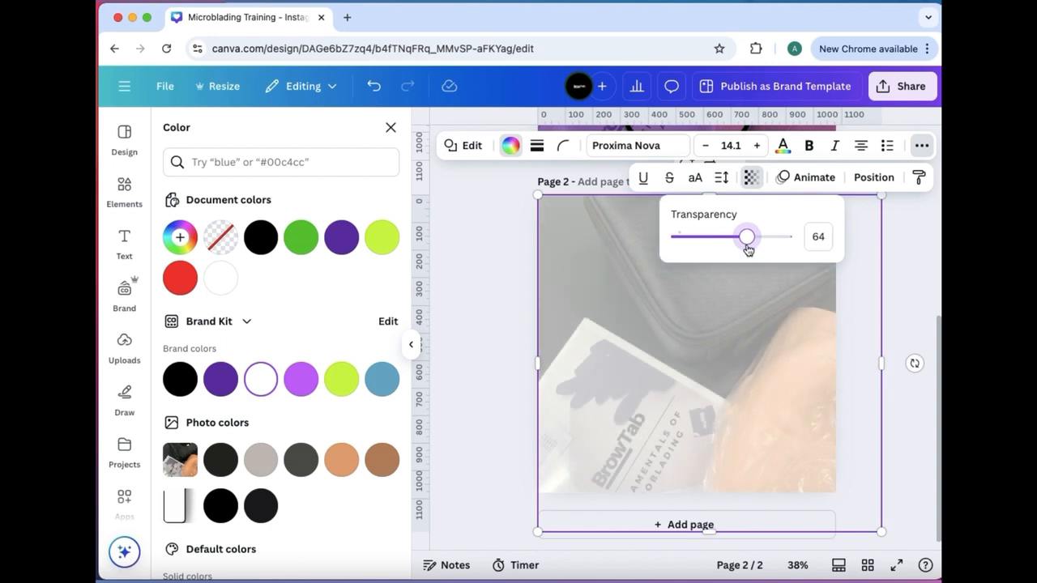
click(908, 305)
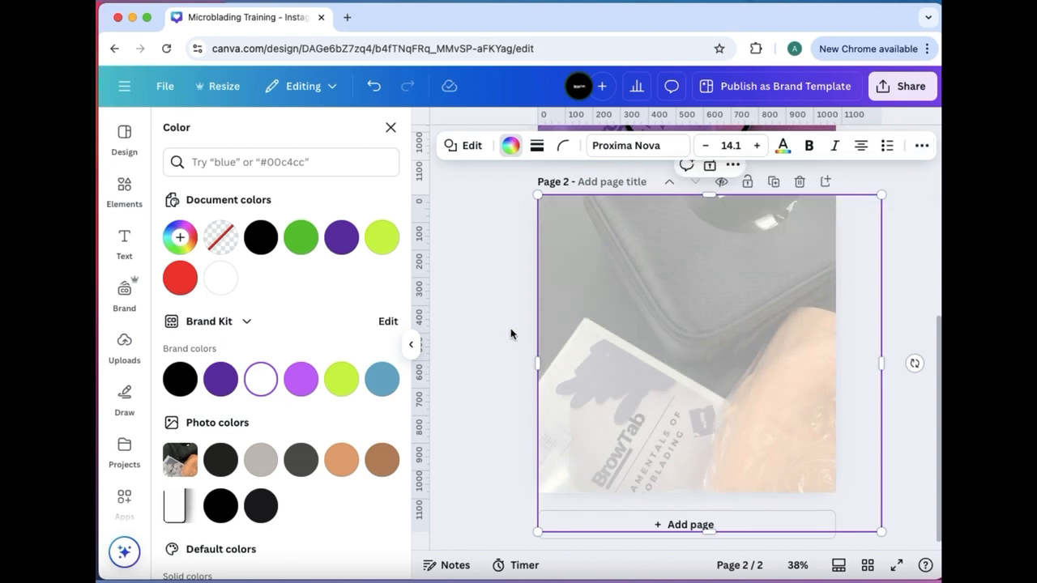
- Add a Brand Kit title to page 2 reading "MICROBLADING TRAINNG" and deselect it
click(124, 190)
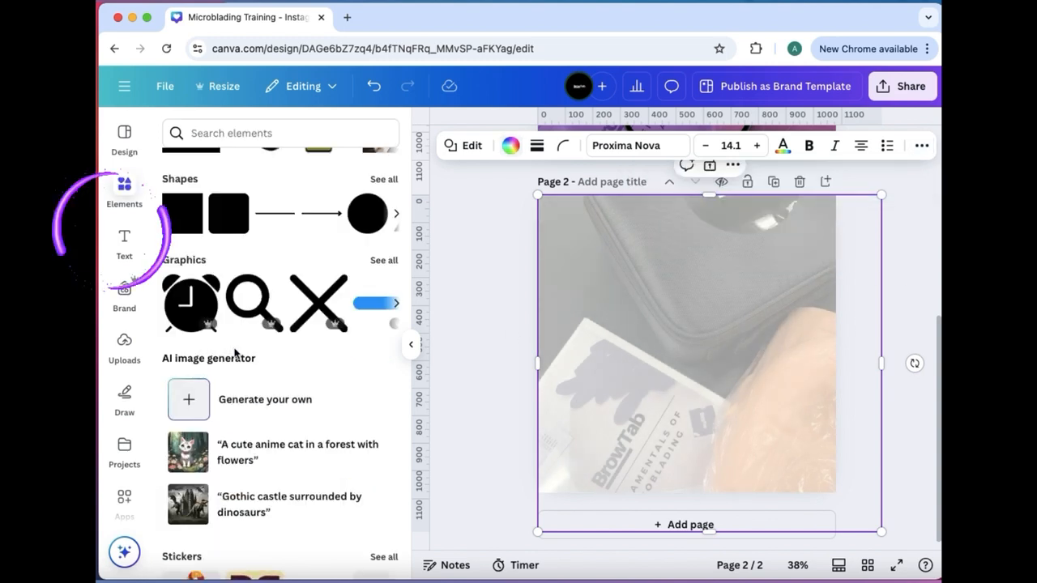
click(130, 242)
click(250, 283)
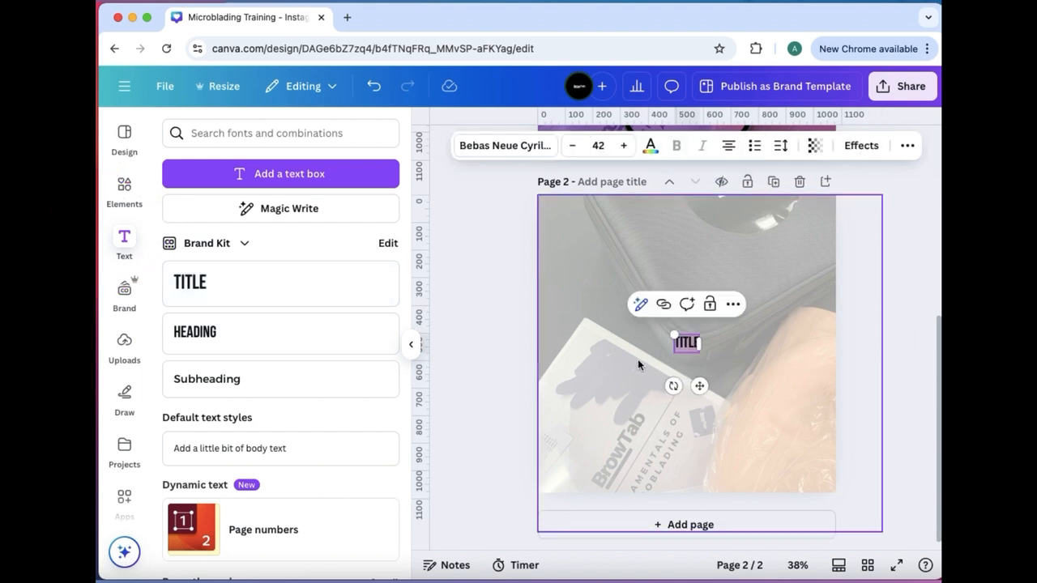
text(MICROBLADING)
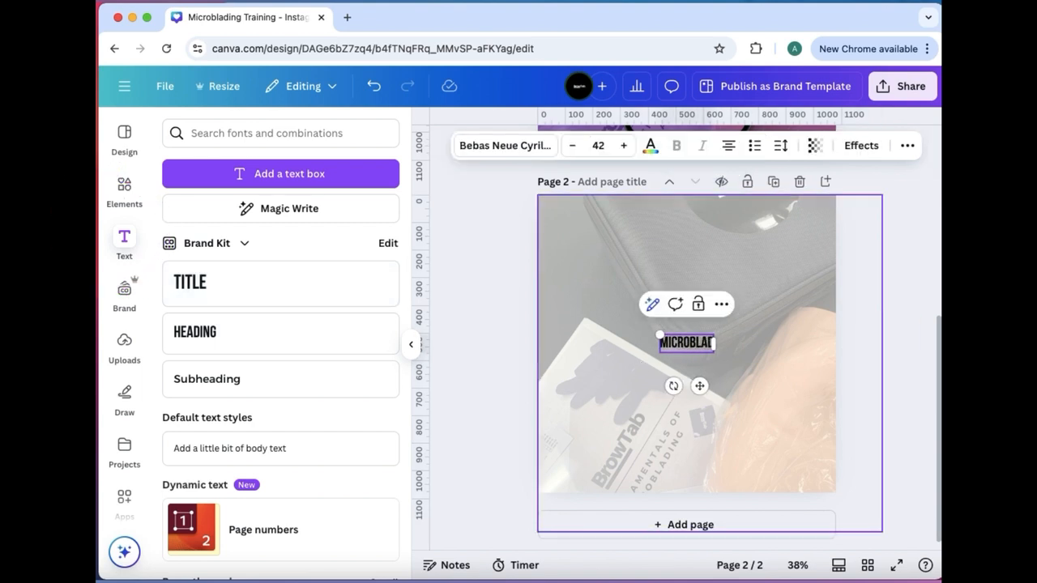
text( TRAINING)
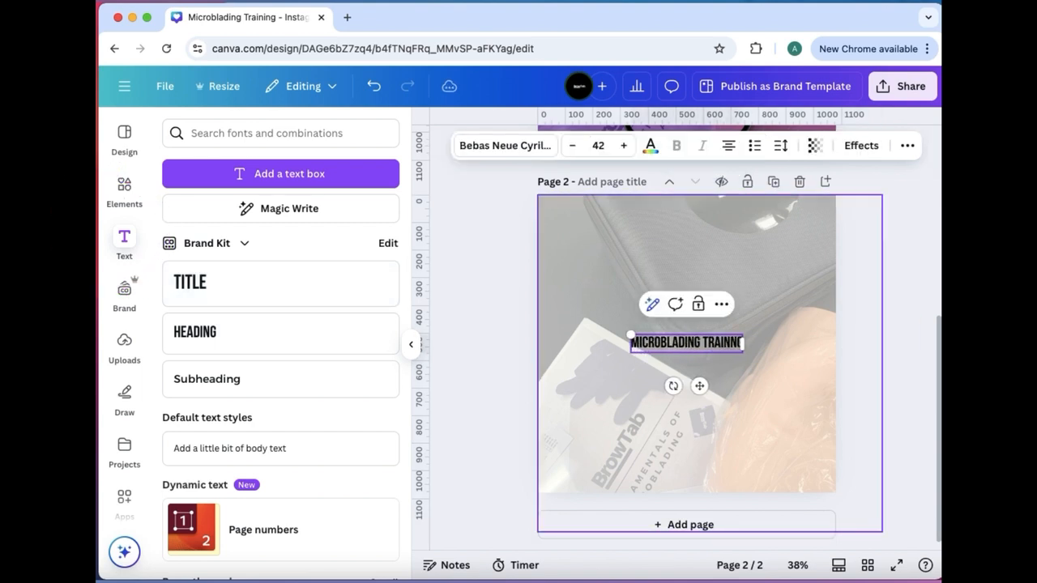
click(917, 381)
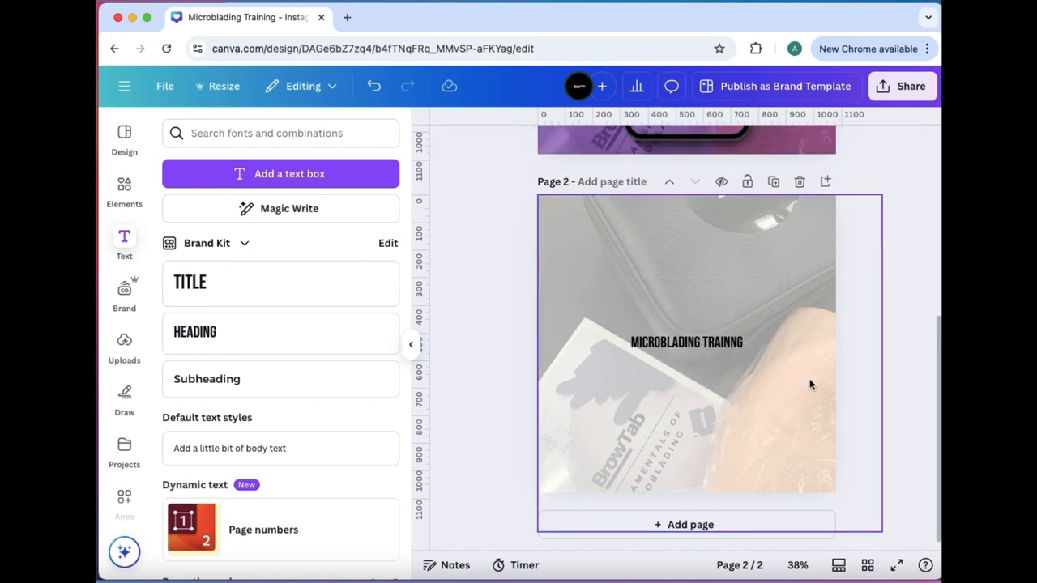
- Increase the title's font size to 70
click(733, 345)
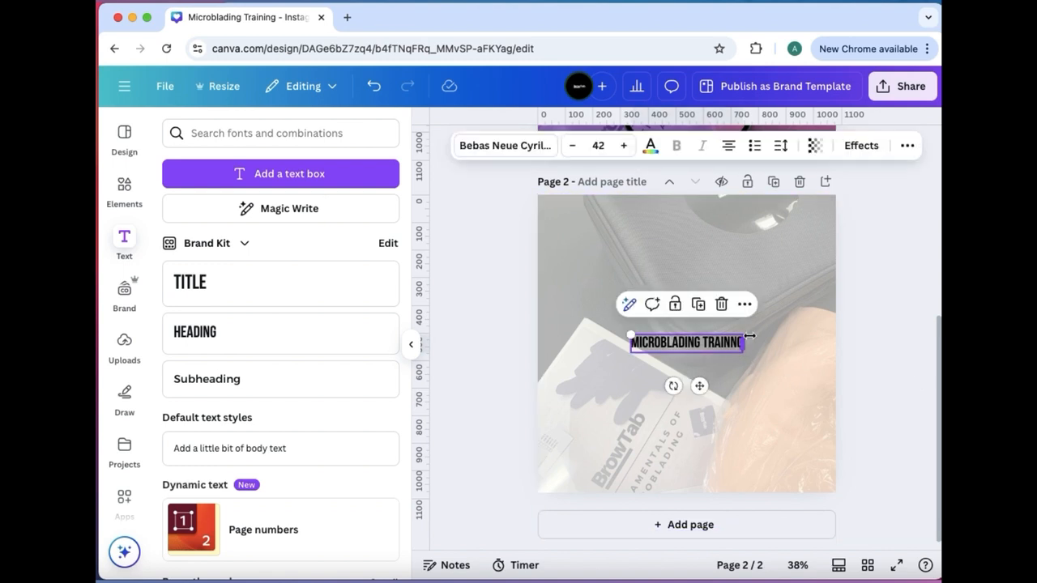
click(624, 146)
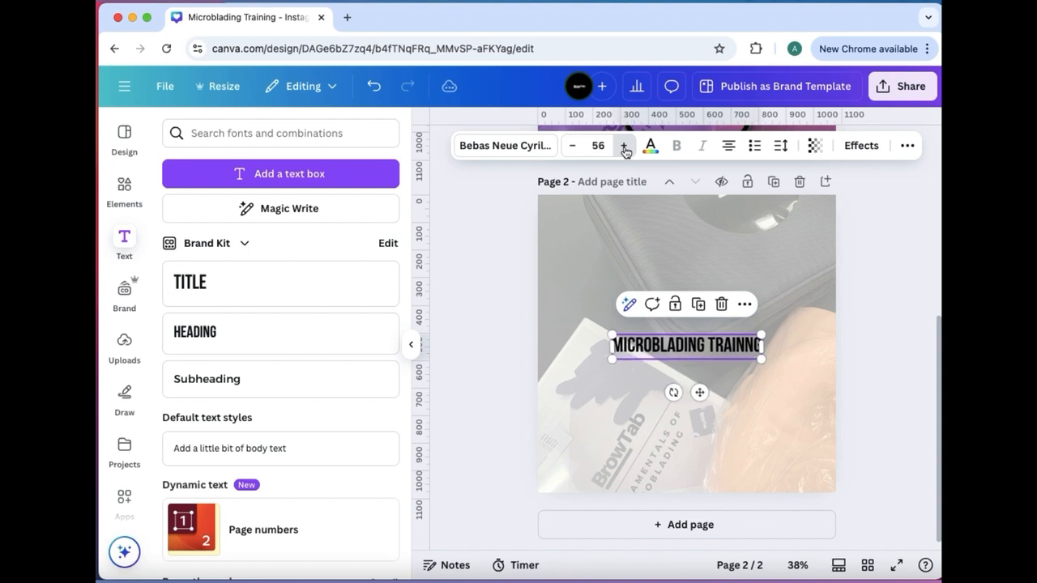
click(625, 146)
click(625, 146)
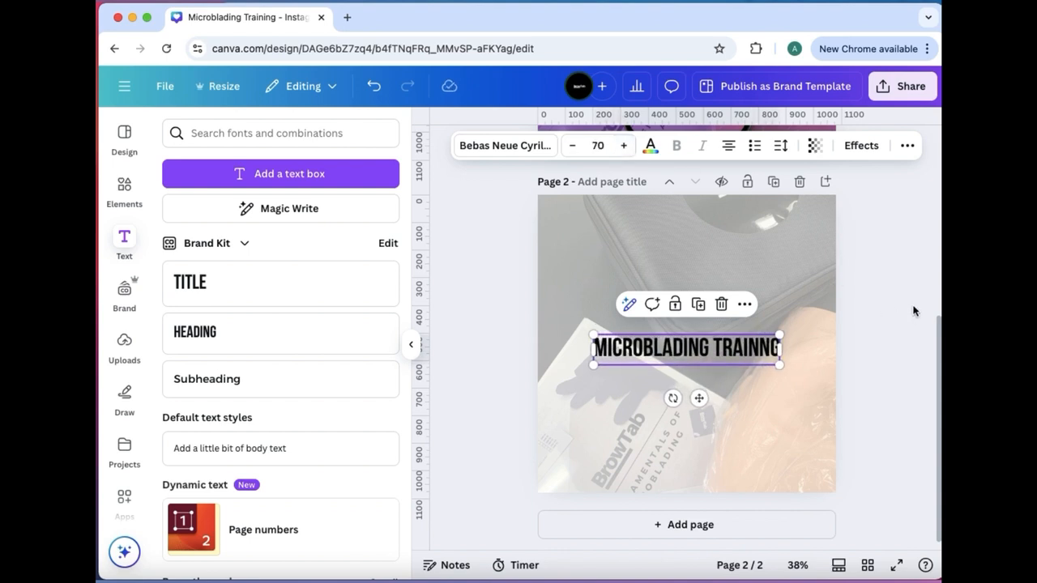
- Remove the white overlay square from page 2 and undo the removal
click(800, 246)
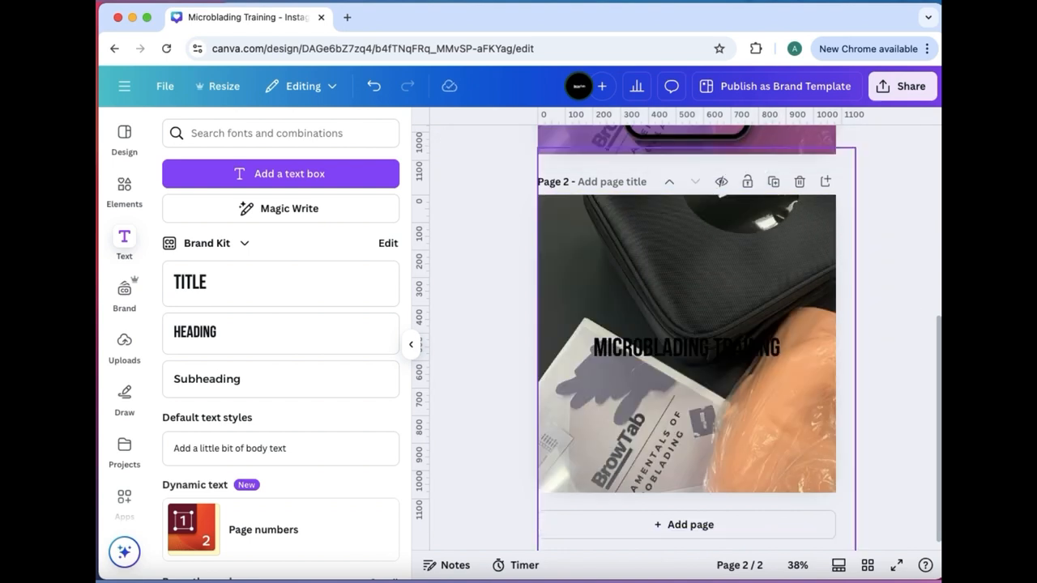
click(374, 86)
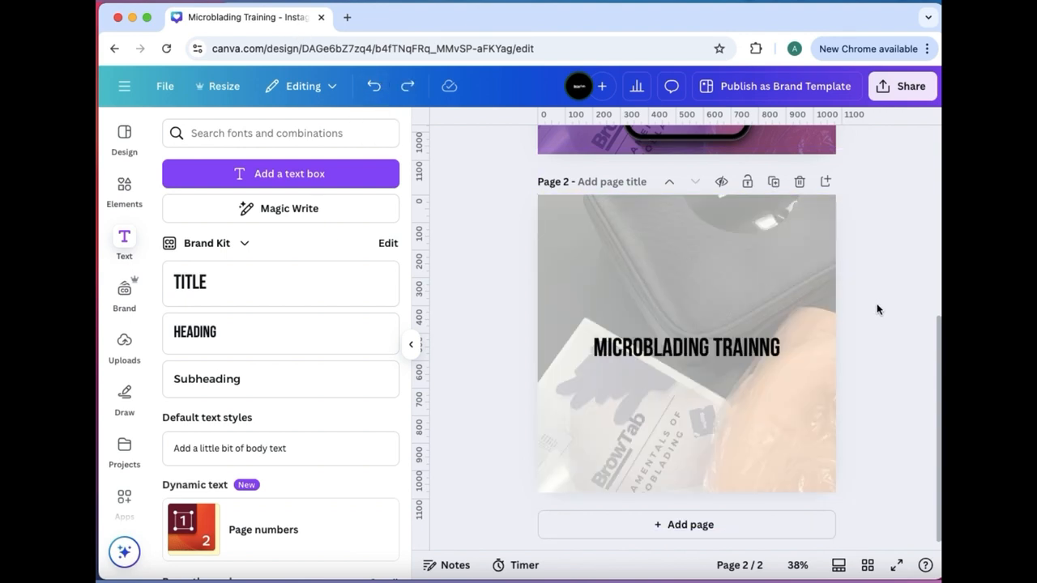
key(super+shift+5)
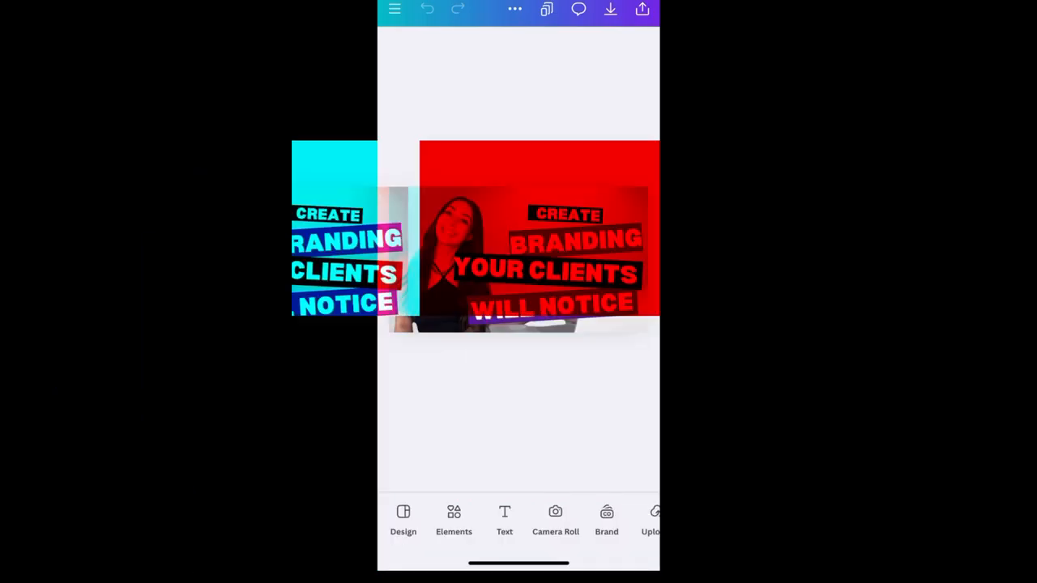
- In the Canva mobile app, move the WILL NOTICE text layer up to just beneath the CREATE text layer
click(553, 307)
drag(519, 564, 459, 563)
scroll(518, 522, right, 3)
scroll(519, 522, right, 3)
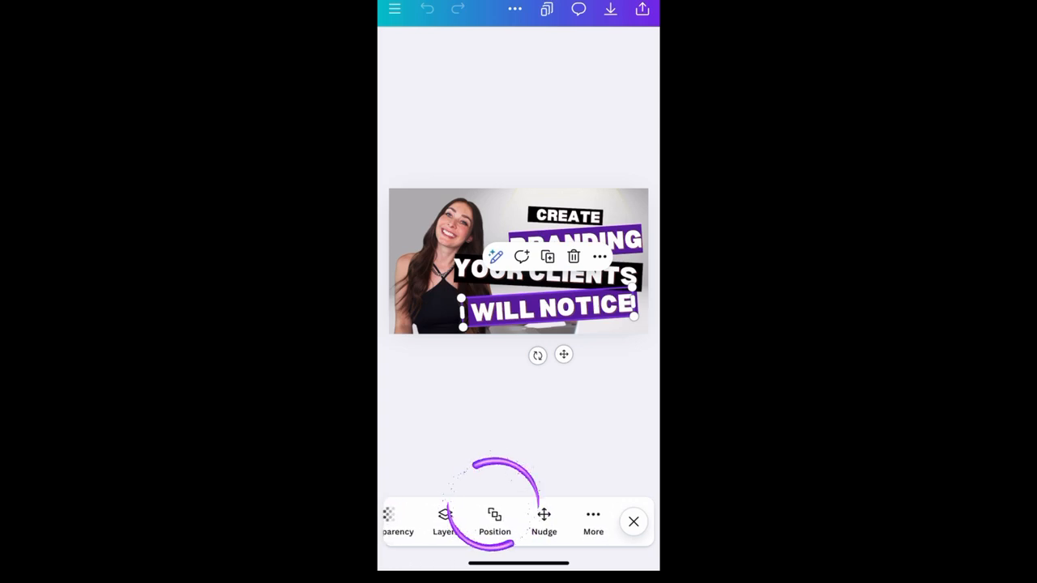
click(444, 522)
scroll(518, 486, down, 1)
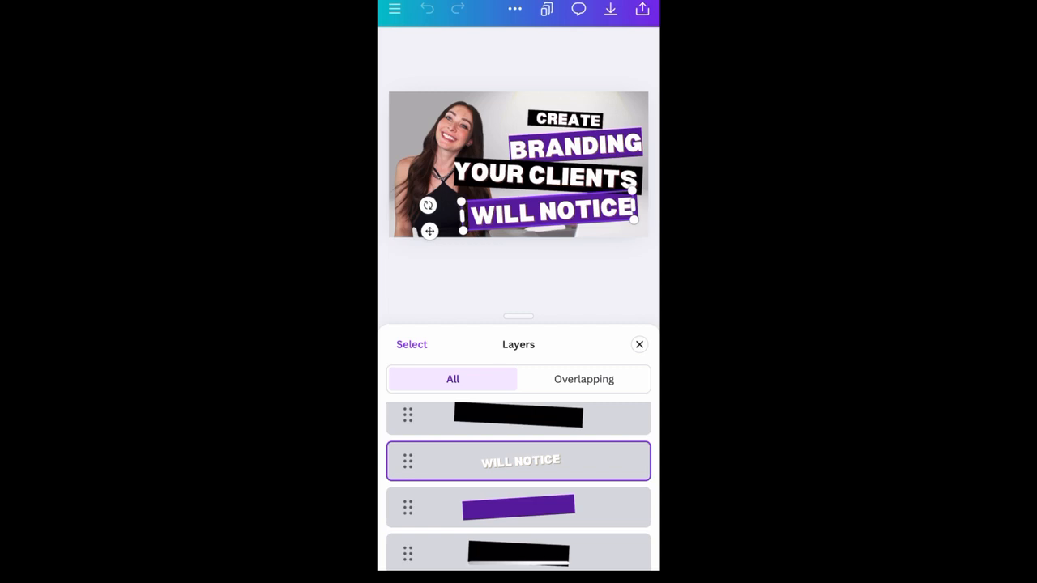
drag(408, 461, 404, 492)
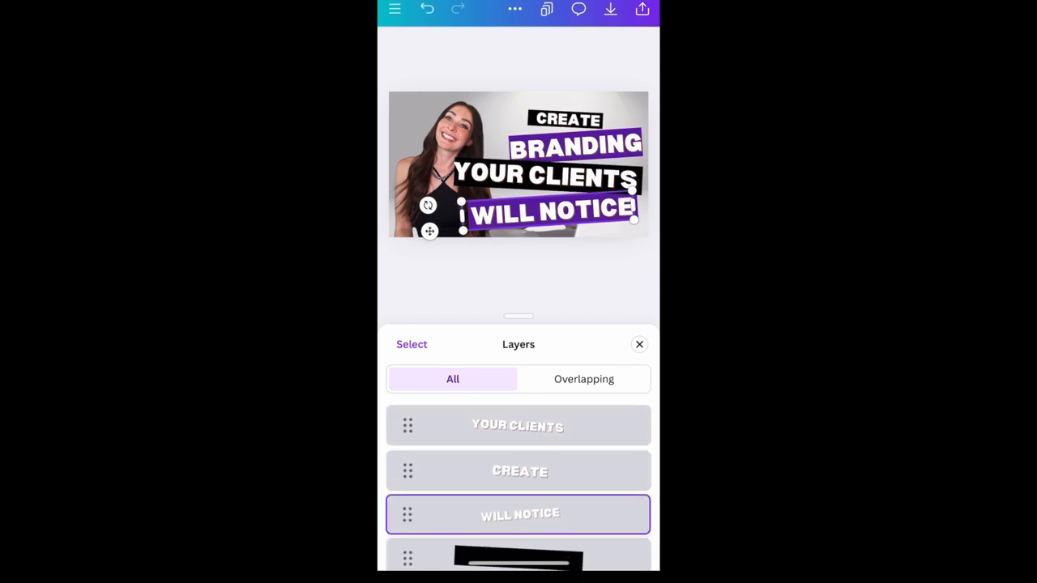
- Move the woman's cut-out photo layer up to between the YOUR CLIENTS and CREATE text layers
scroll(519, 486, down, 2)
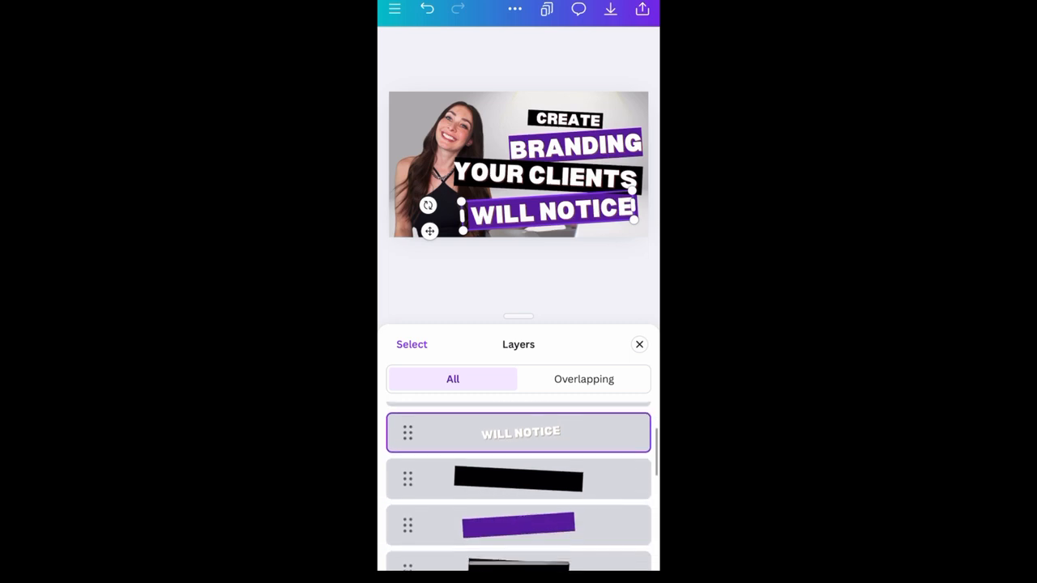
scroll(519, 486, up, 1)
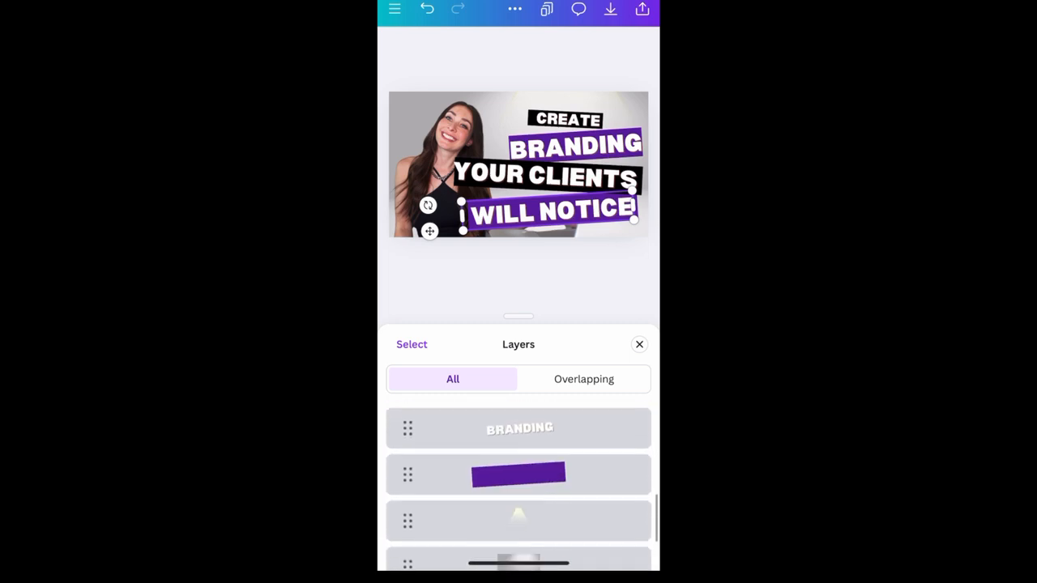
drag(408, 470, 408, 475)
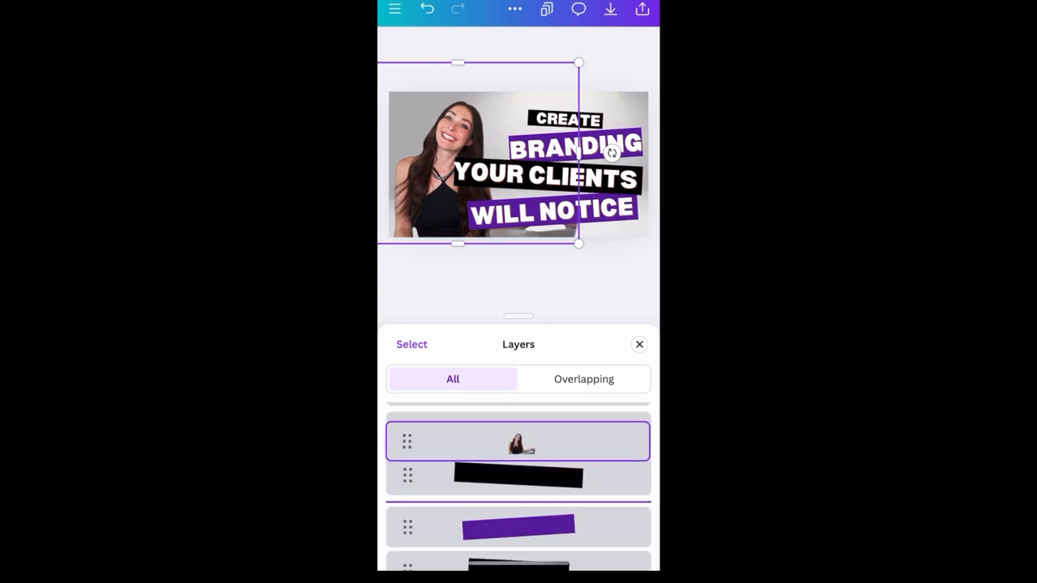
drag(407, 456, 407, 471)
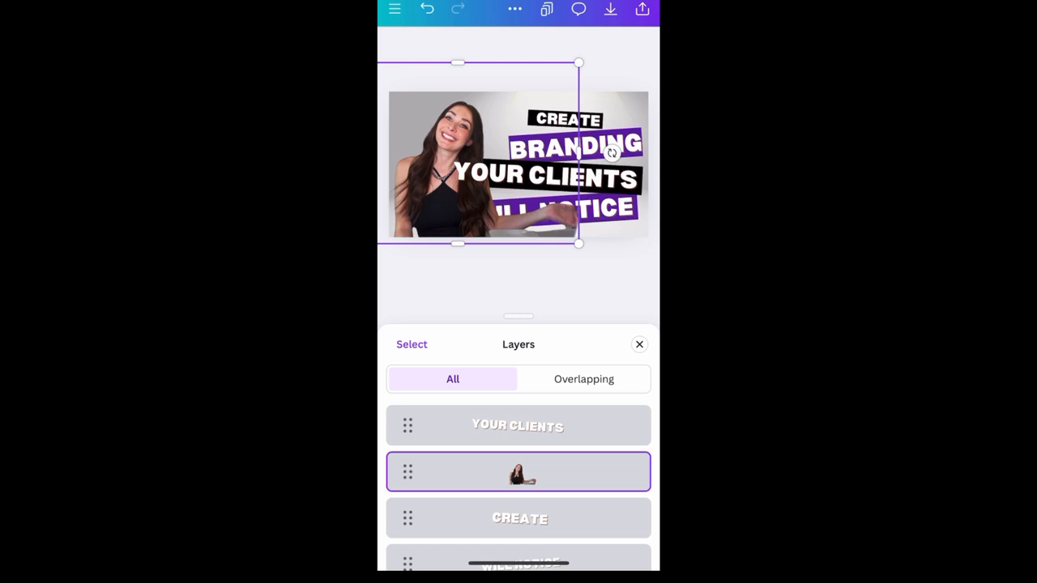